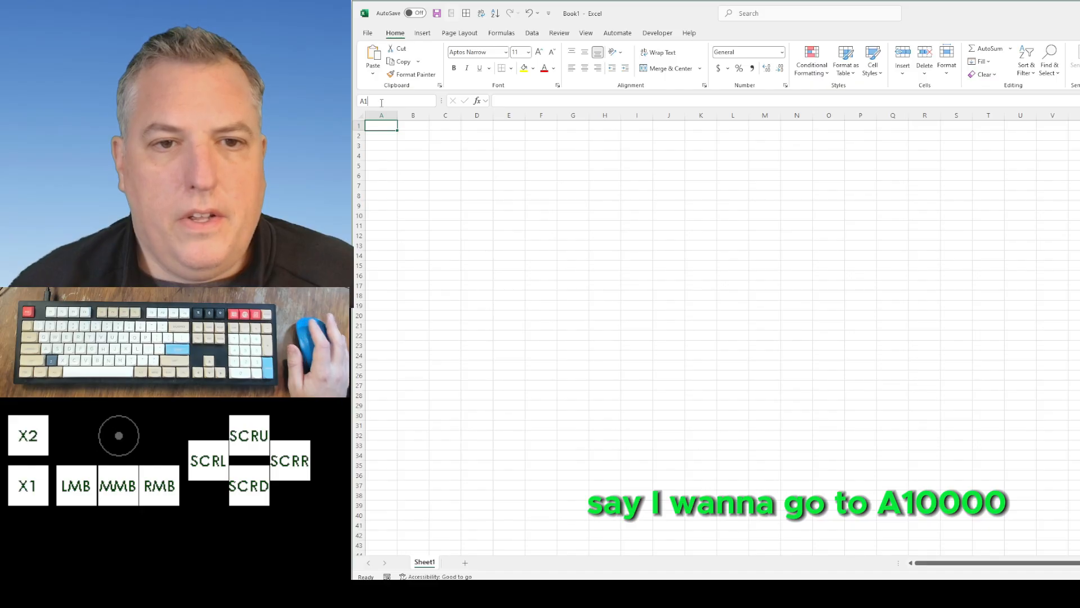
- Jump directly to cell A10000 in the blank sheet by its cell reference
left_click(381, 103)
type("A10")
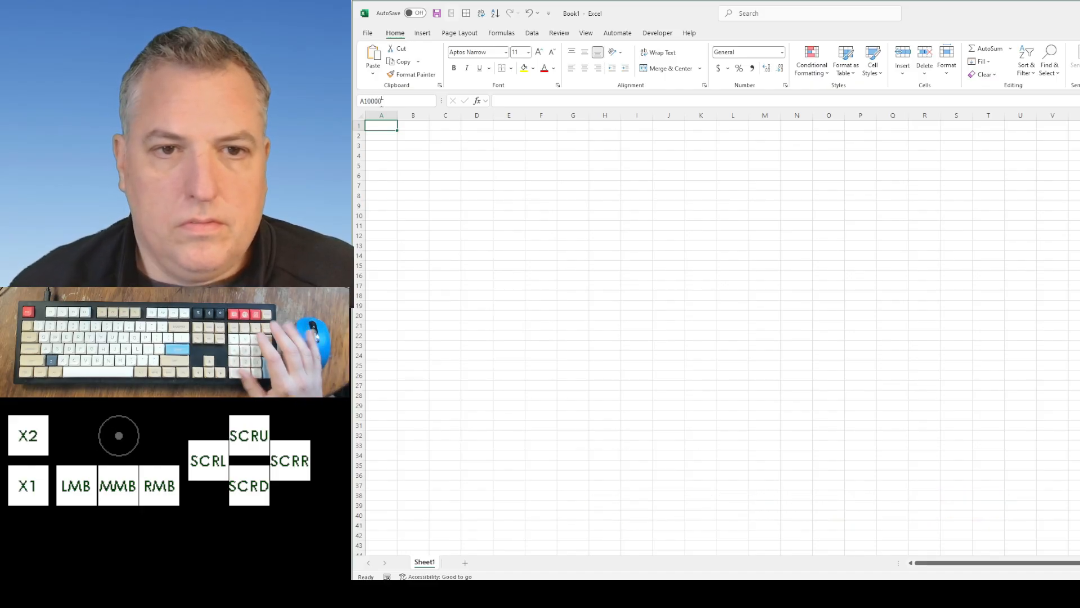
type("000")
key("Return")
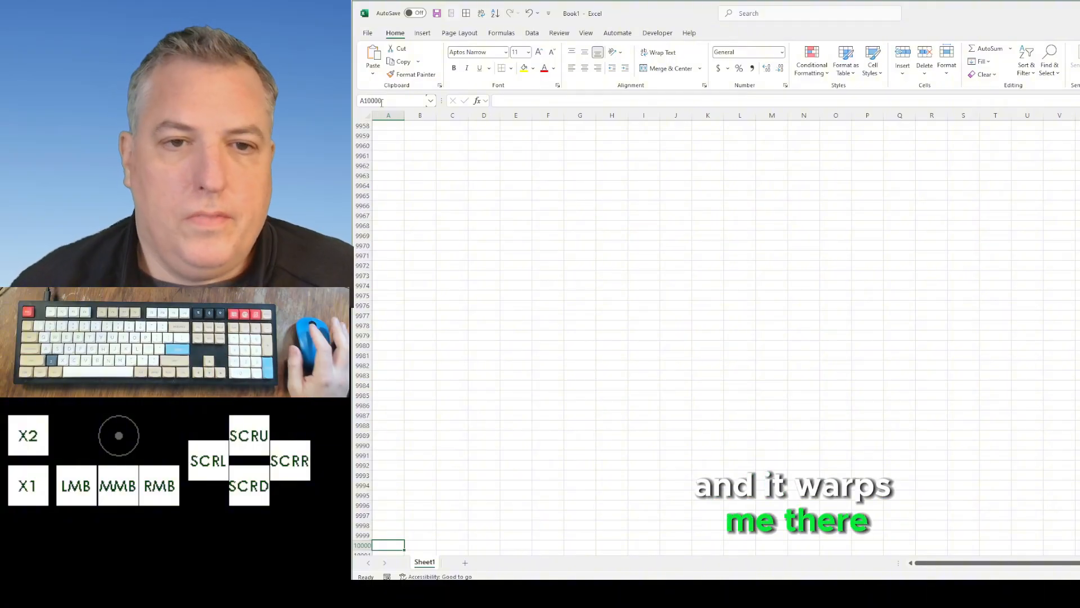
- Move to the sheet's very last cell, XFD1048576, and return straight to cell A1
key("ctrl+Down")
key("ctrl+Right")
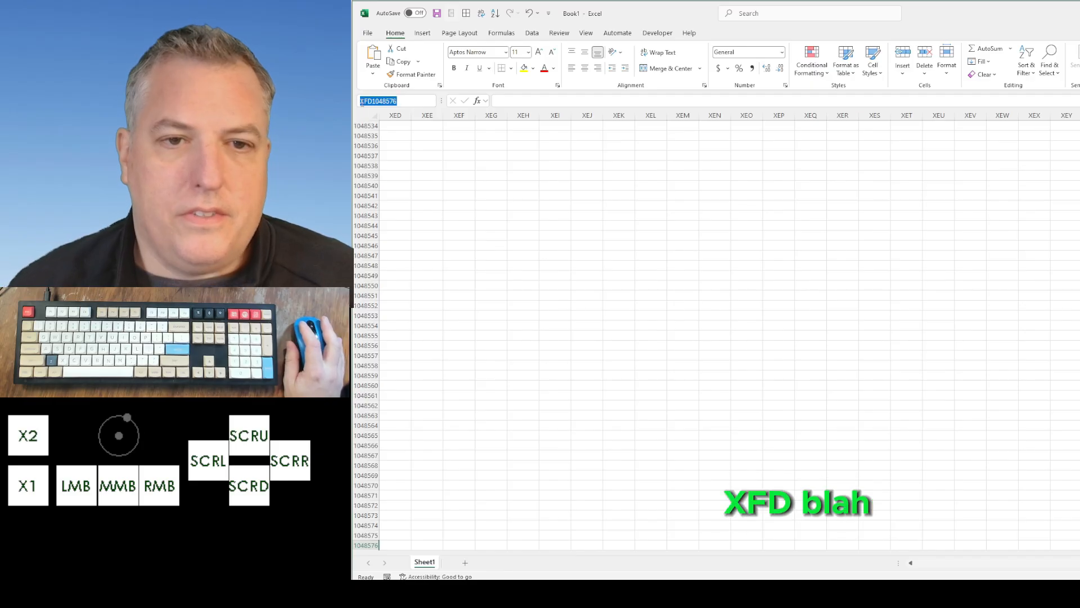
type("a1")
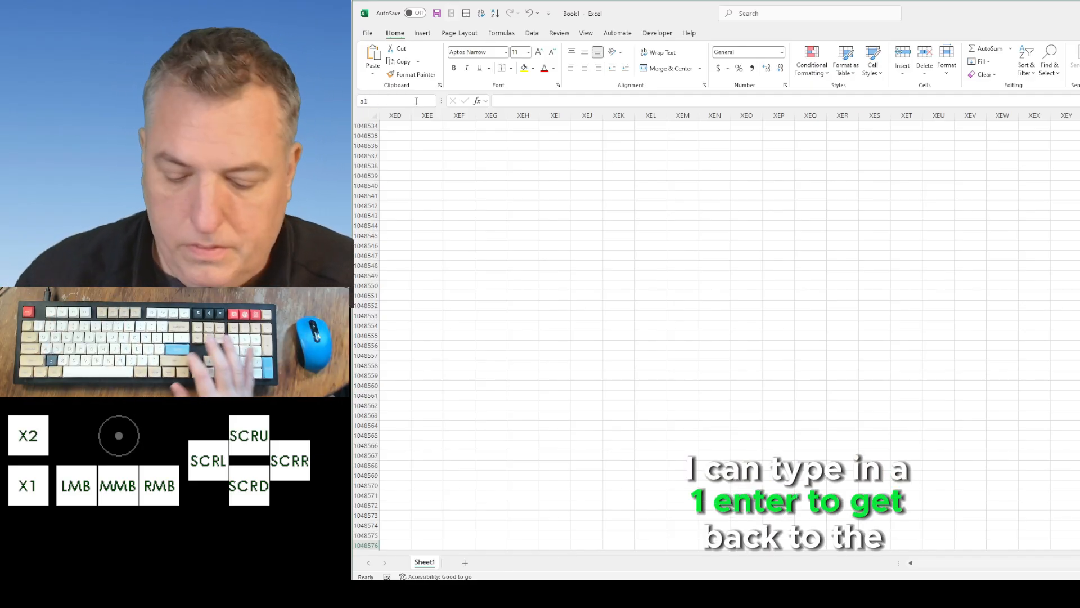
key("Return")
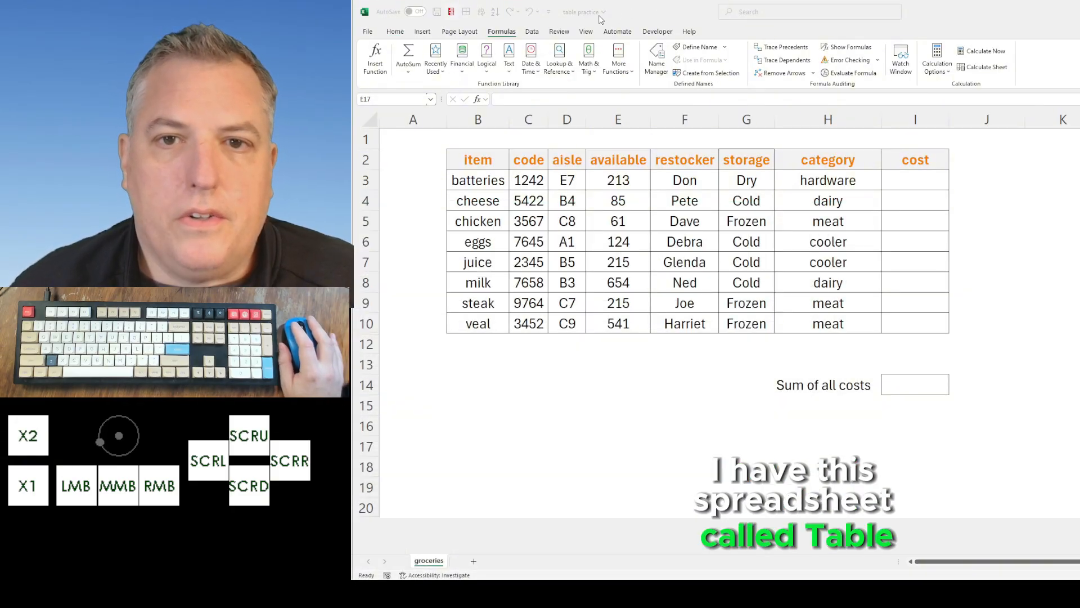
- In the table practice workbook, highlight the header row B2:I2 and the whole grocery data block B2:I10
left_click(640, 17)
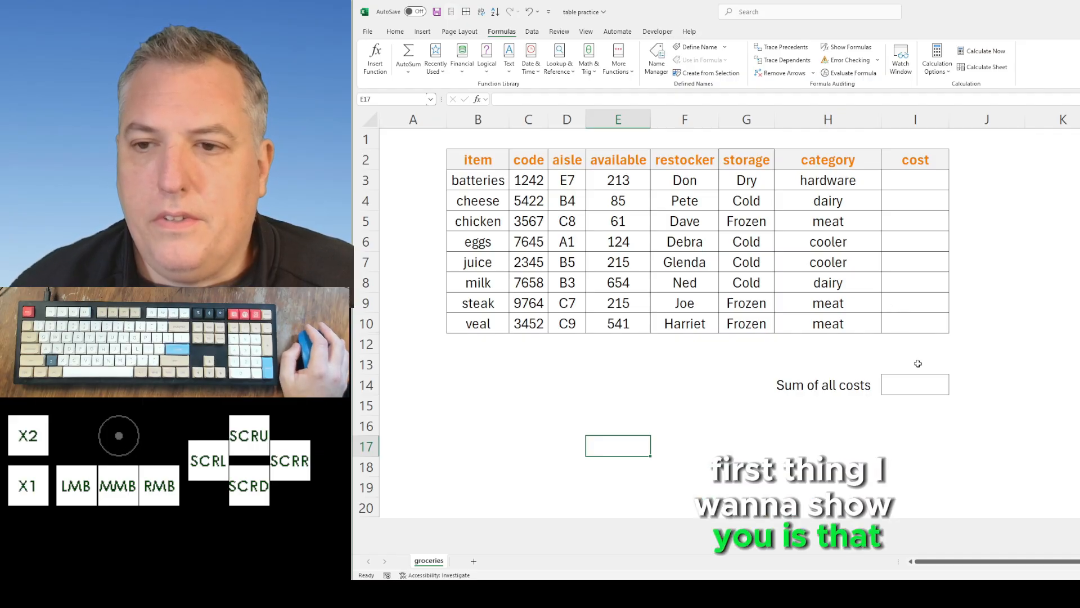
left_click(482, 159)
left_click_drag(493, 155, 916, 155)
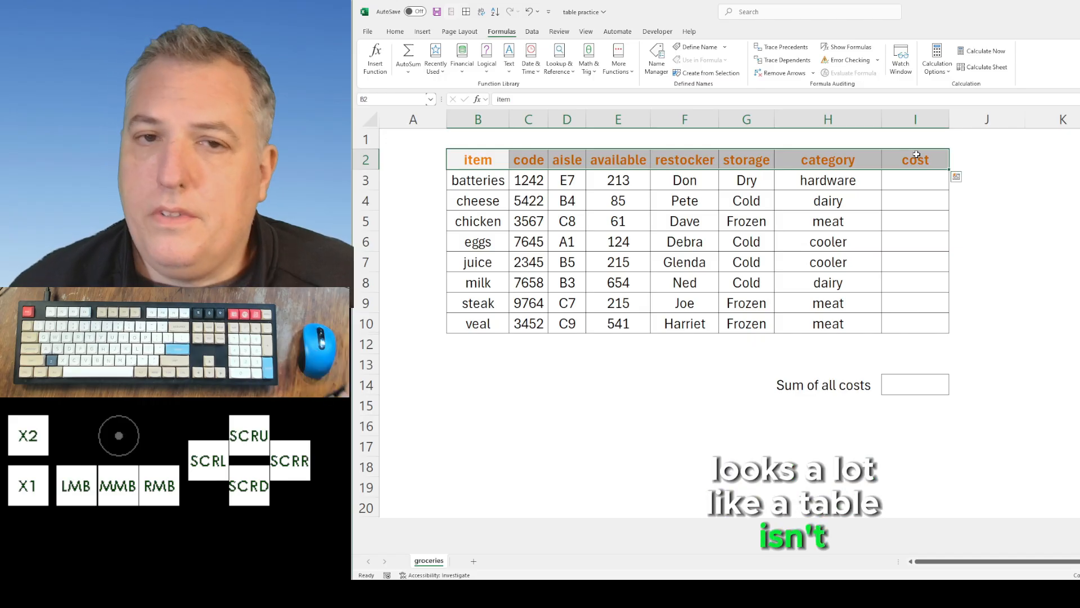
left_click(484, 159)
left_click_drag(497, 159, 917, 321)
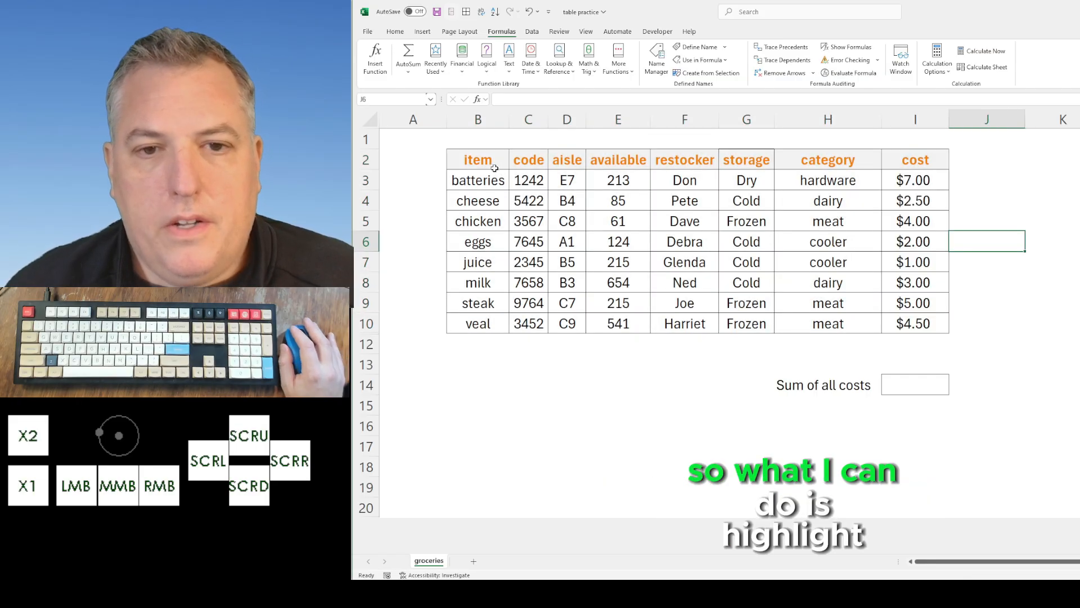
- Try to define the workbook-scoped name "groceries data" for the range B2:I10
left_click_drag(495, 168, 922, 322)
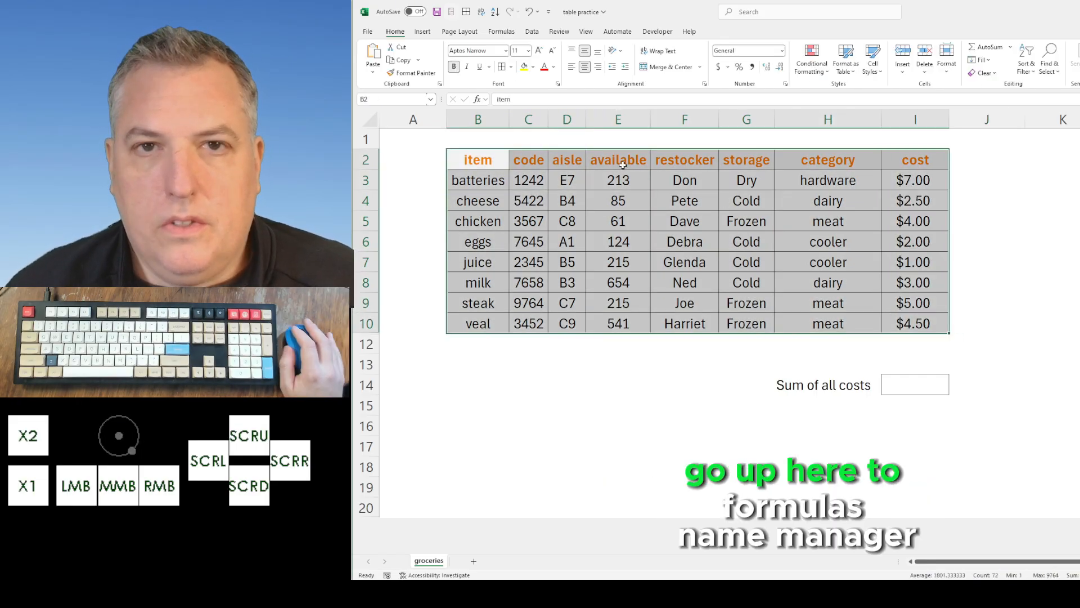
left_click(501, 31)
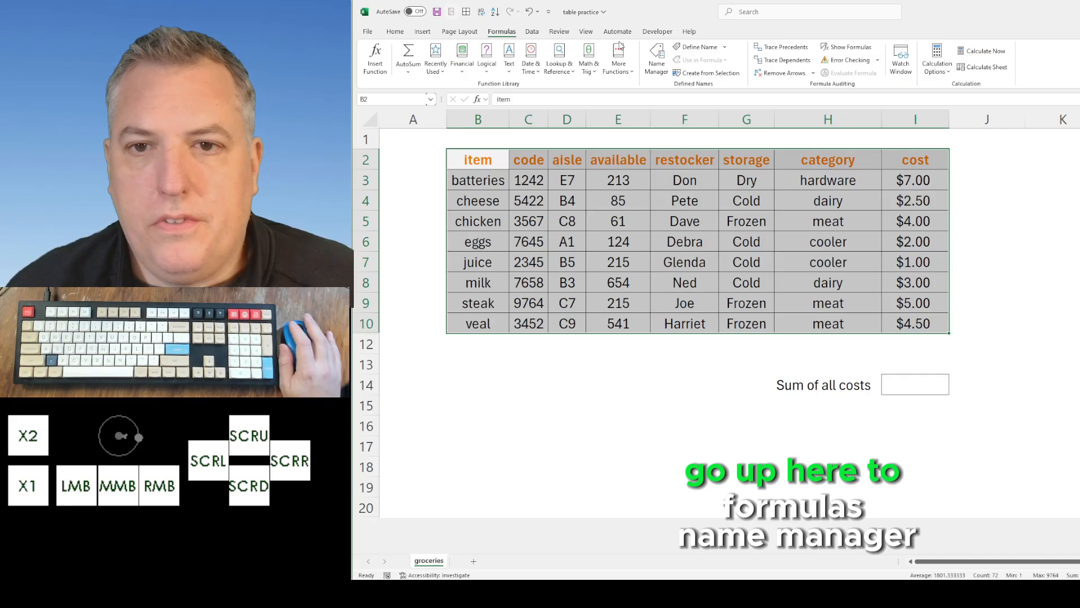
left_click(657, 59)
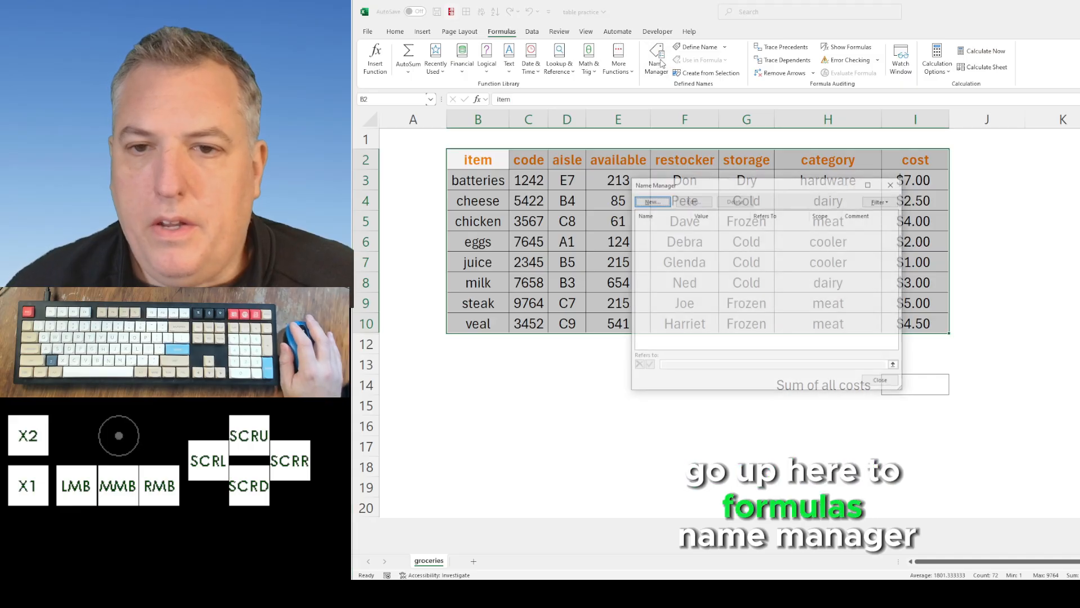
left_click(667, 200)
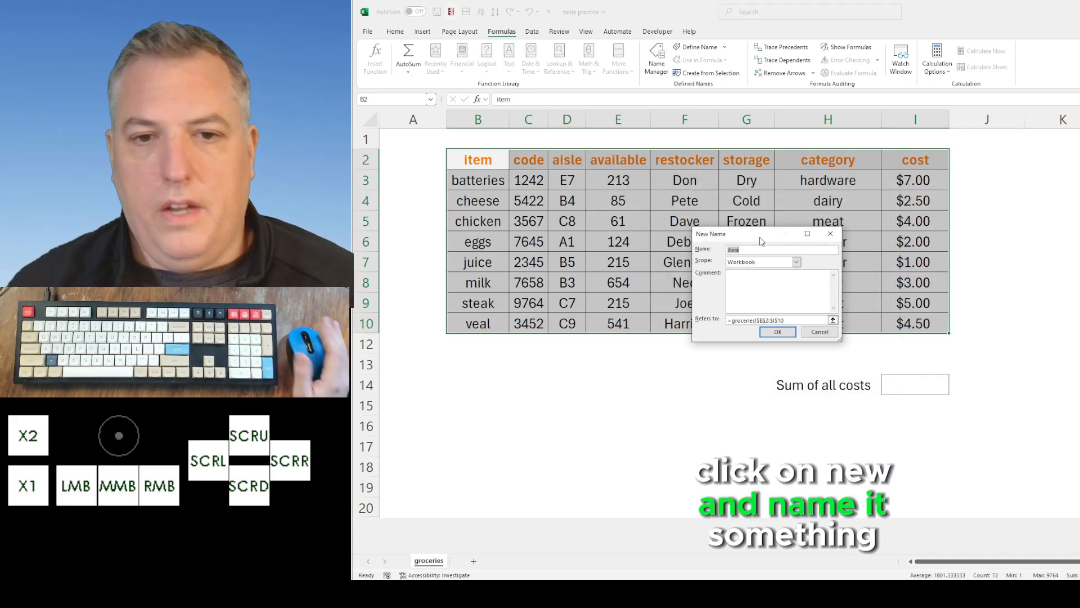
type("grocer")
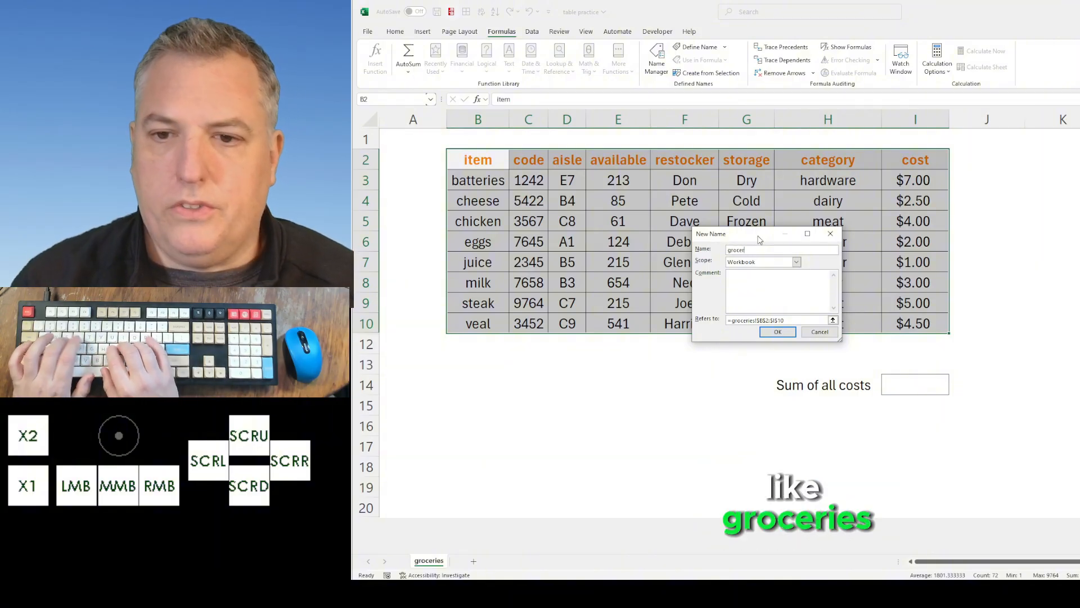
type("ies ")
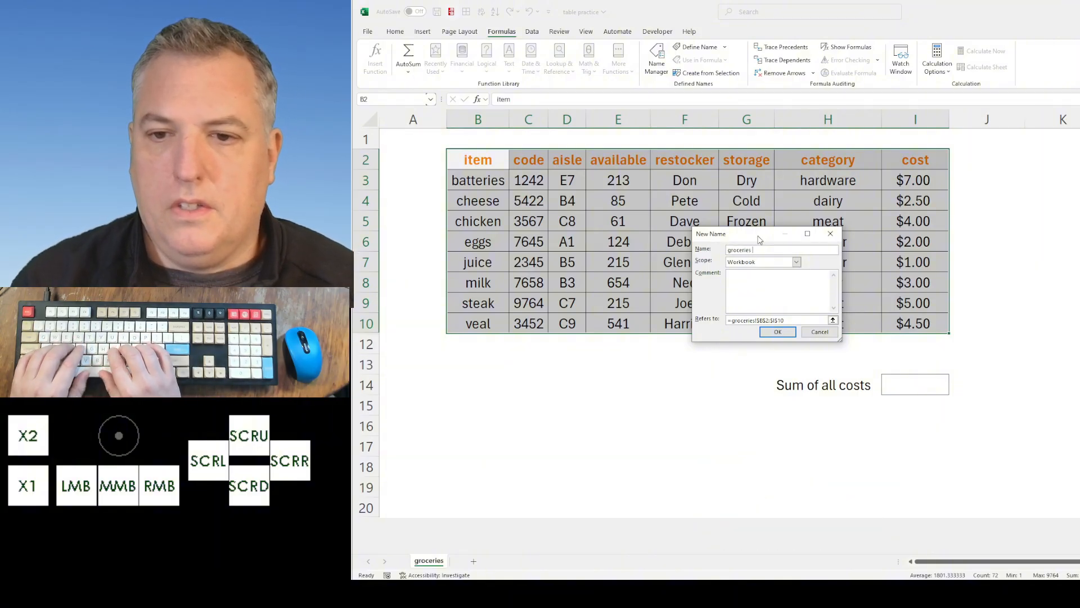
type("data")
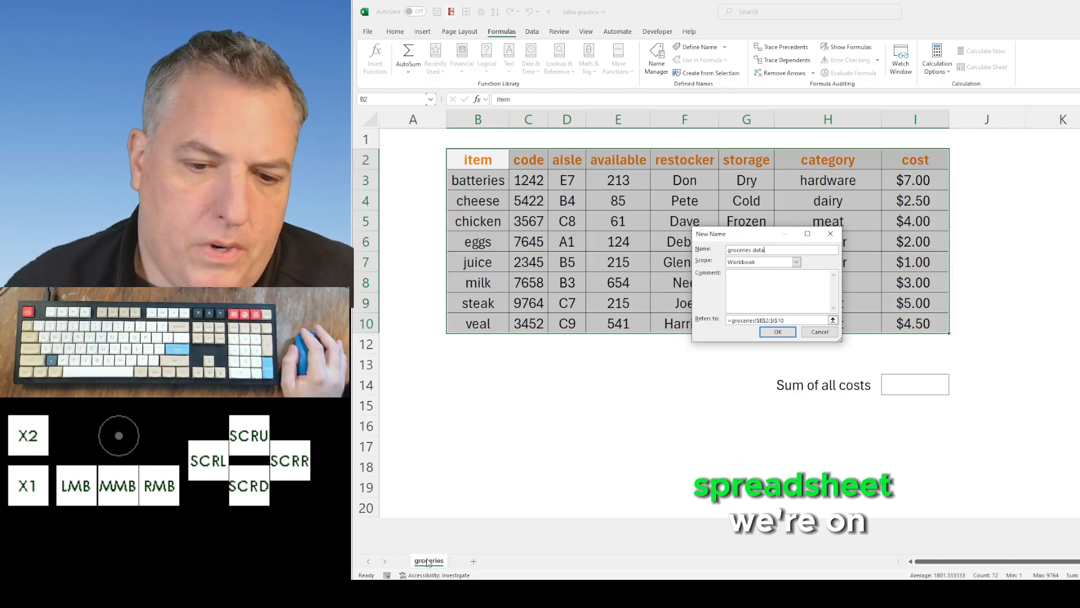
left_click(770, 334)
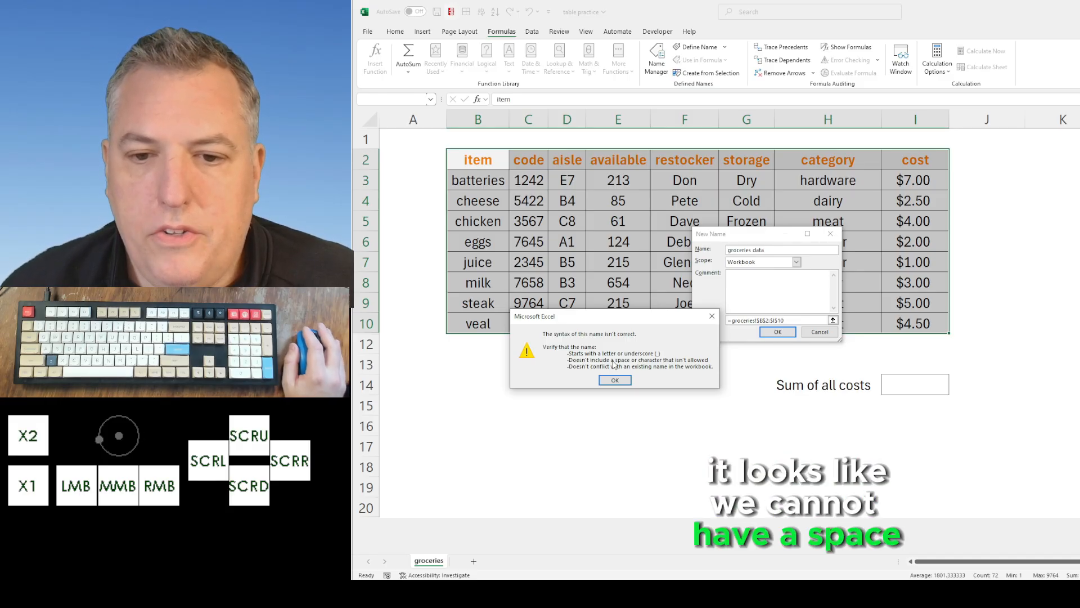
- Correct the new name to groceries_data, create it for the grocery range, and close the Name Manager
left_click(615, 381)
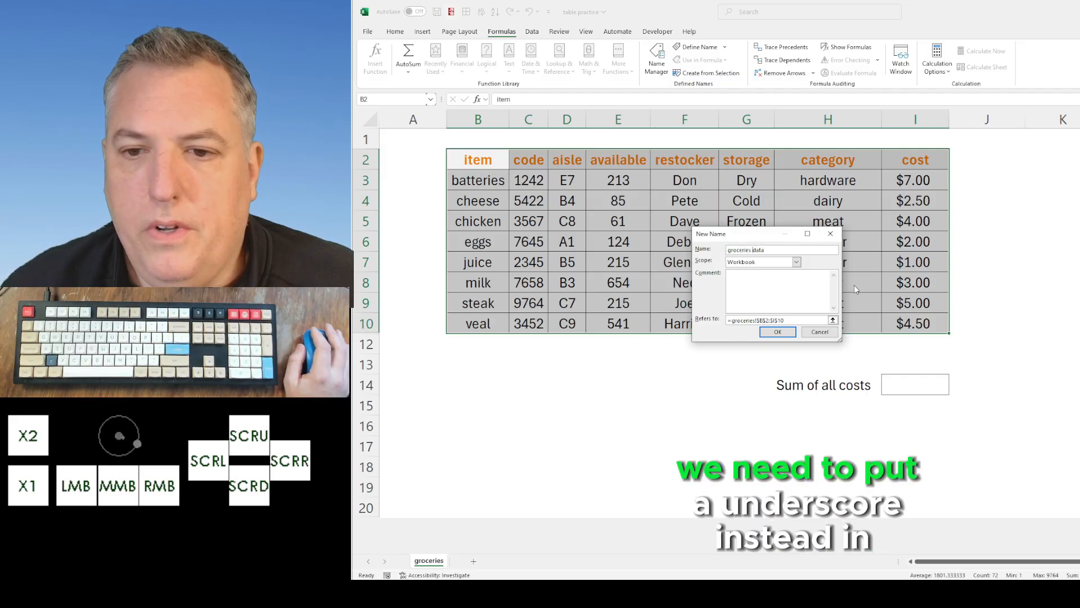
key("BackSpace")
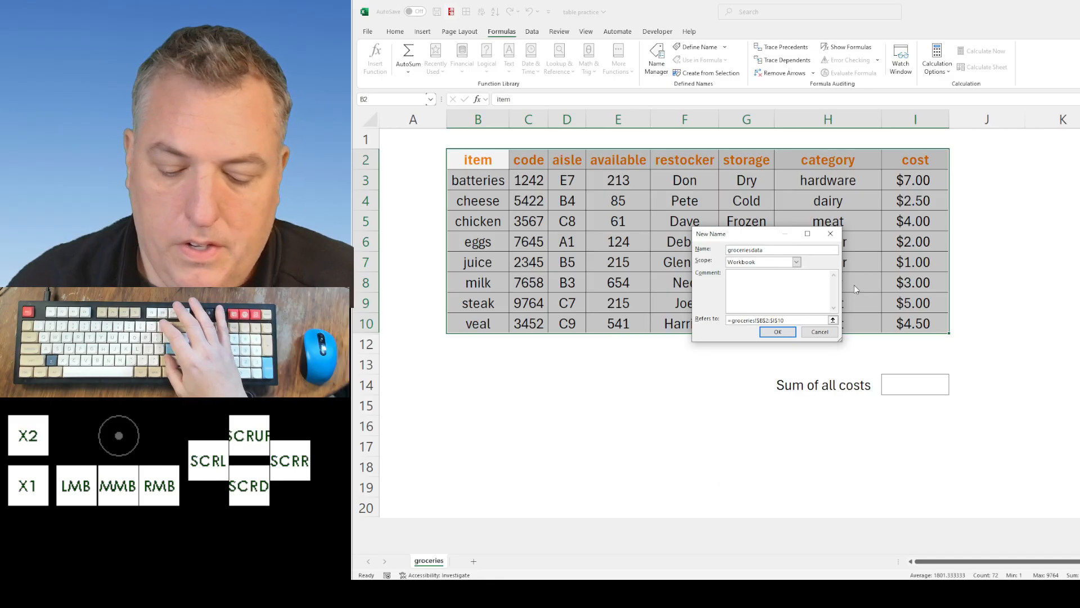
type("_")
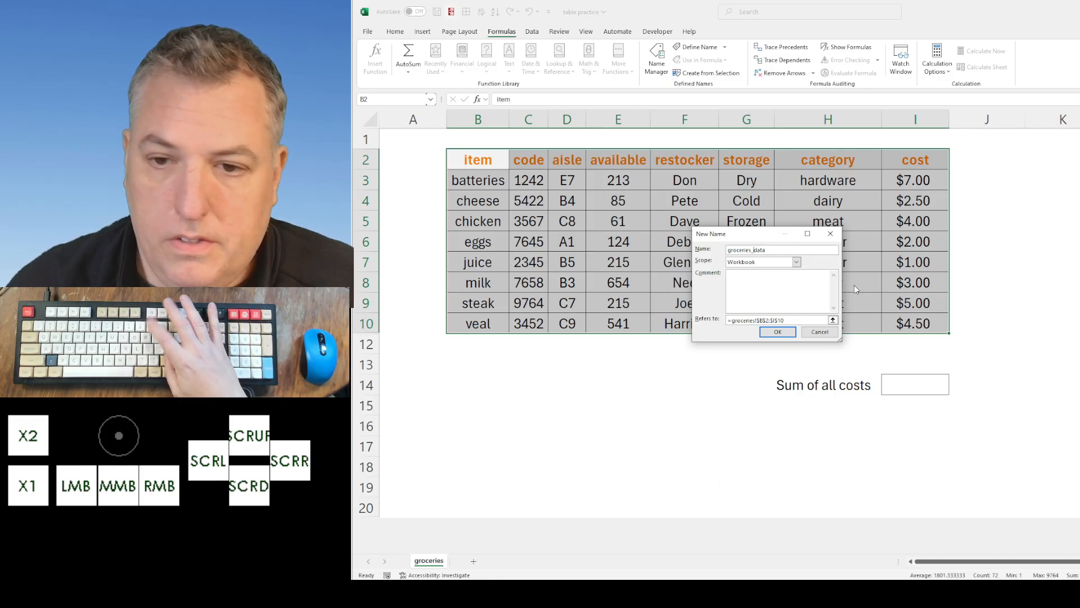
left_click(780, 332)
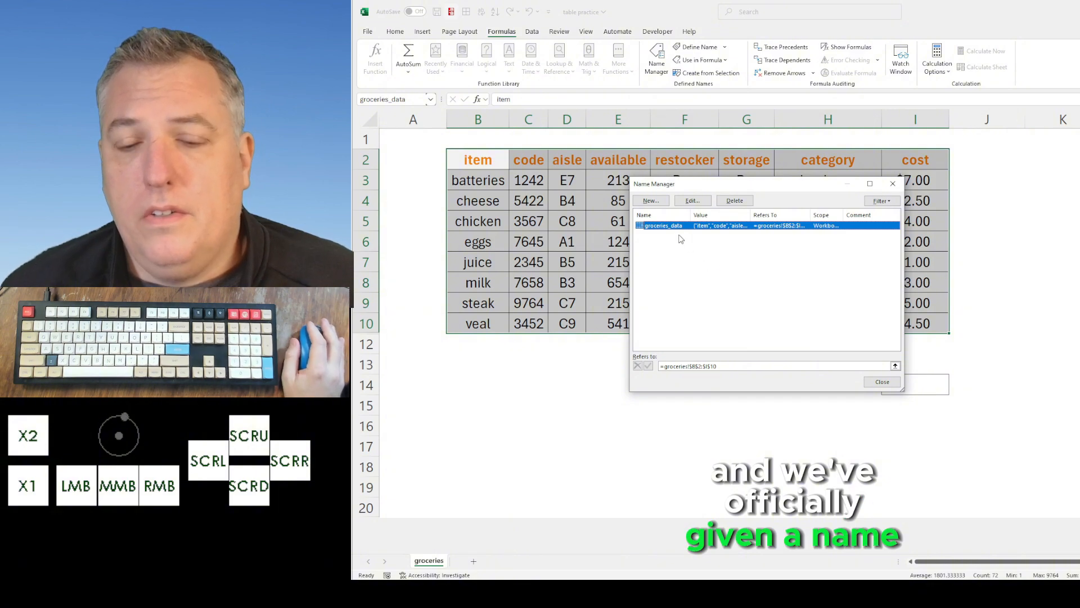
left_click(881, 382)
- Move to an empty cell away from the grocery data and jump back to the groceries_data named range
left_click(1036, 312)
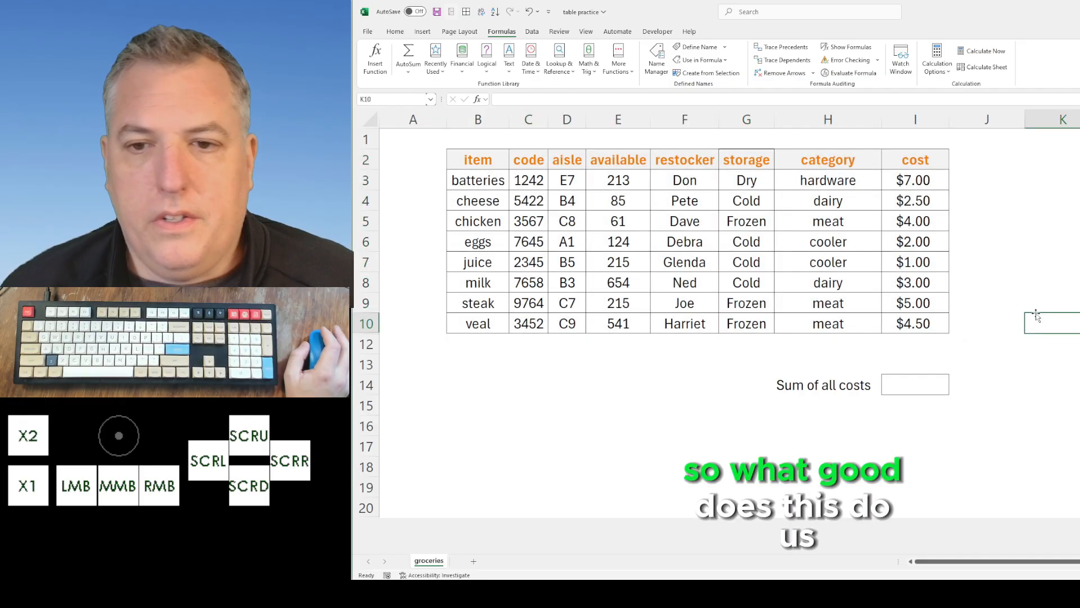
key("ctrl+Down")
key("Right")
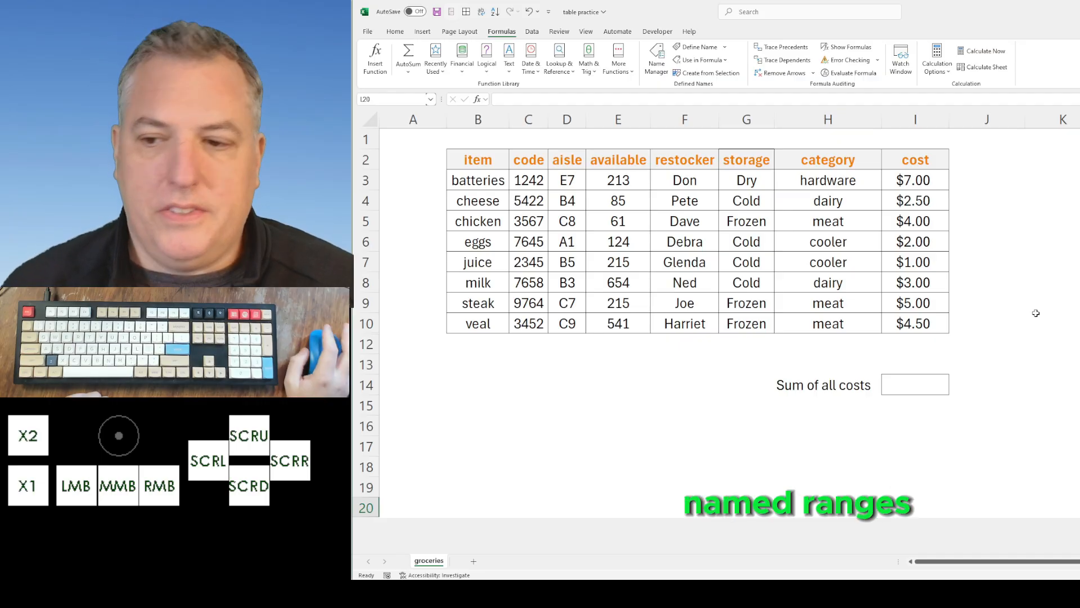
left_click(431, 100)
left_click(402, 113)
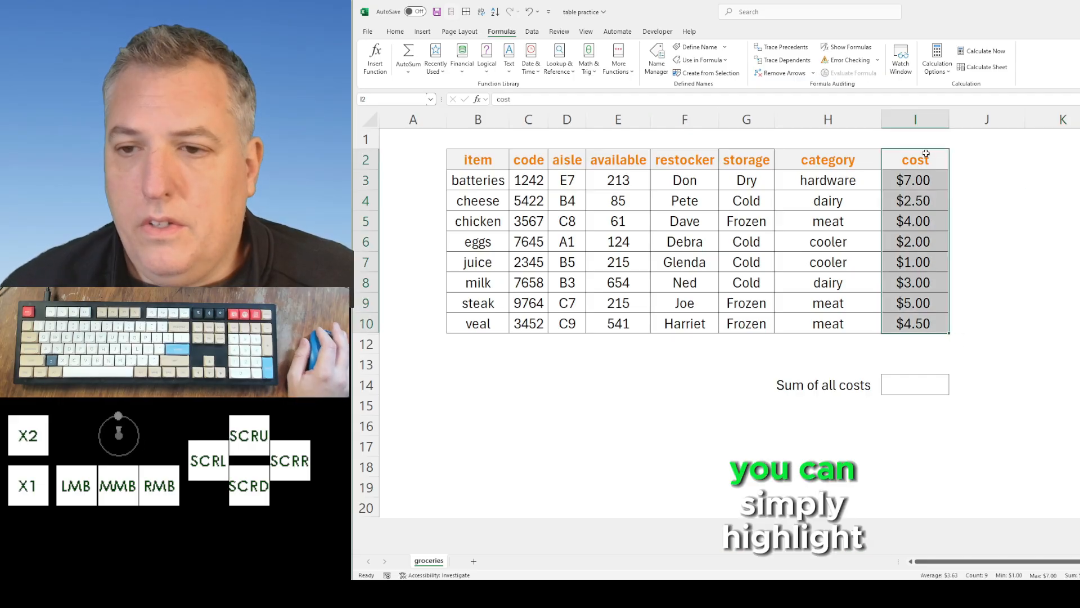
- Name the cost column range I2:I10, including its header, as prices
left_click(963, 160)
left_click(933, 157)
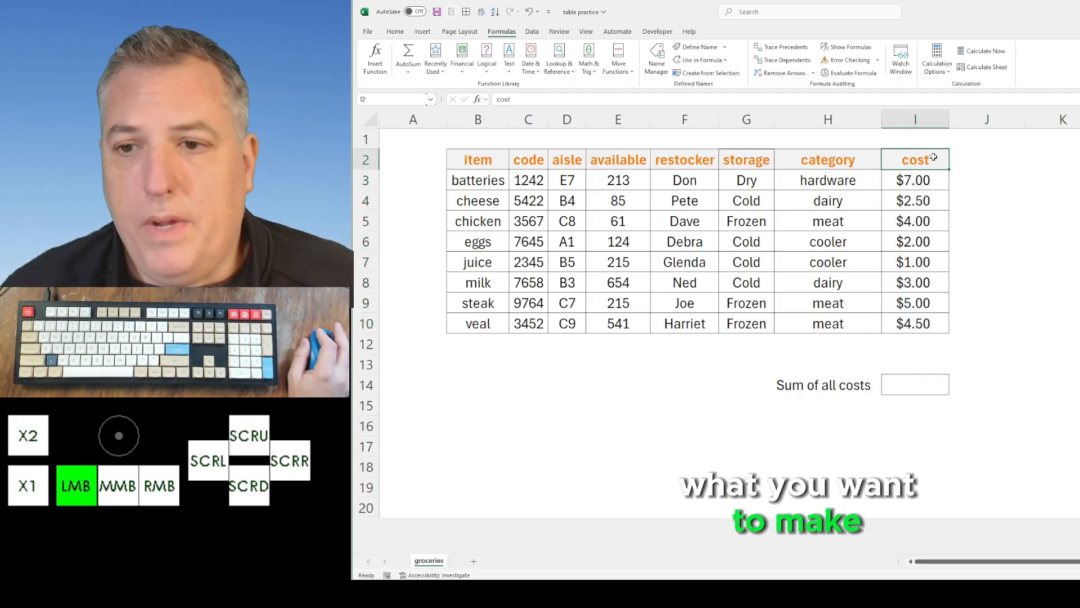
left_click_drag(933, 157, 927, 328)
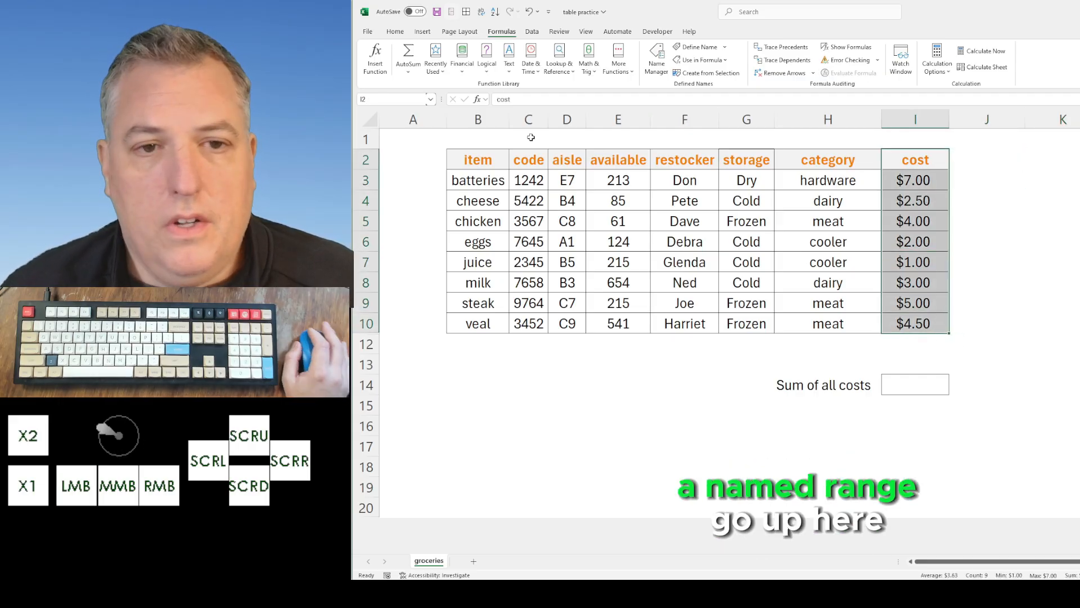
left_click(398, 98)
type("prices")
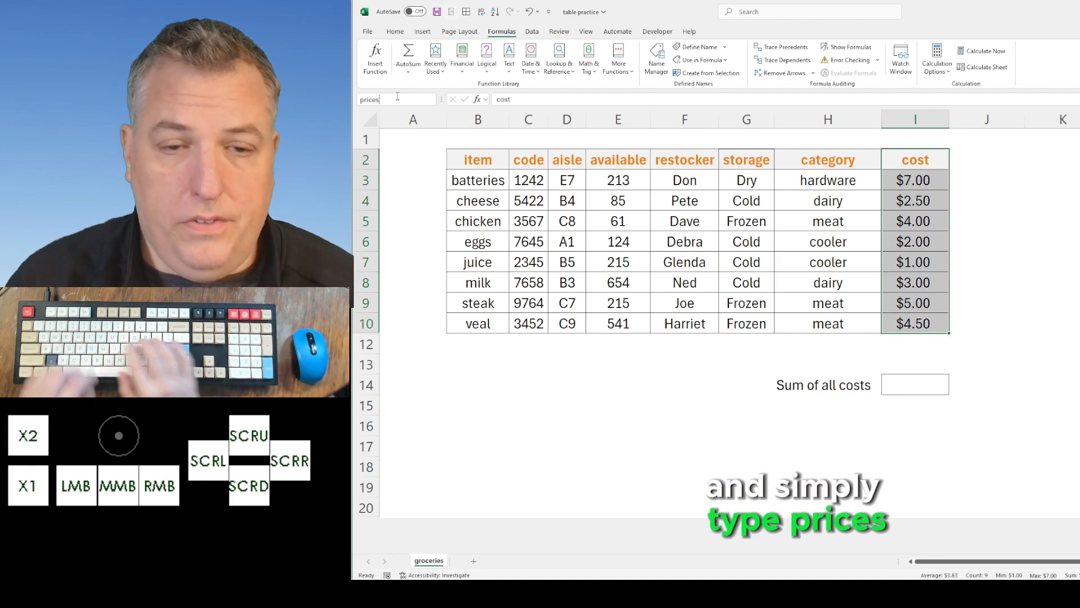
key("Return")
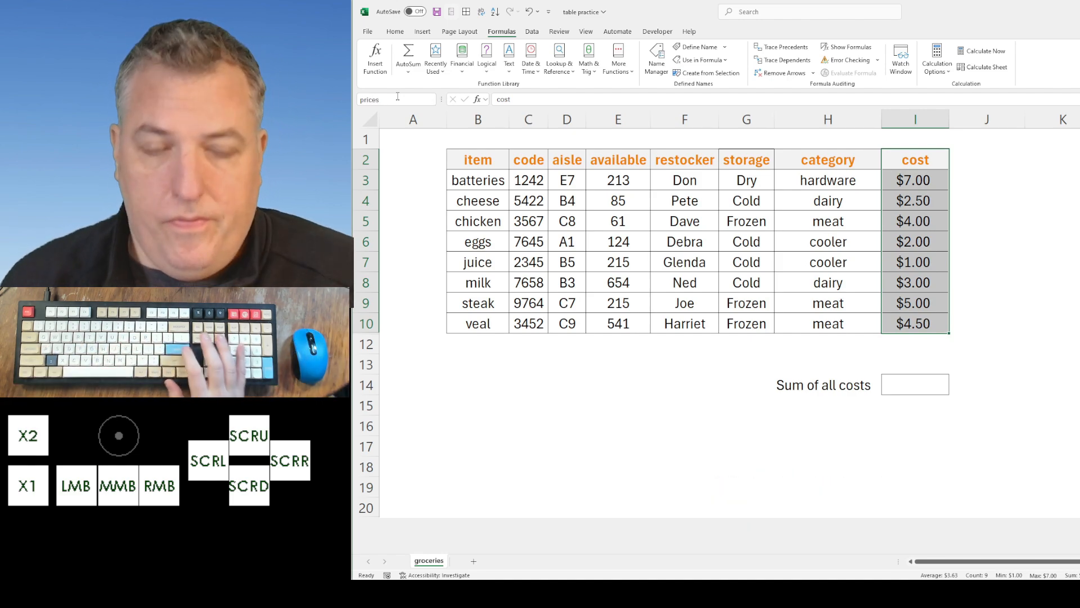
- Check the workbook's list of defined names for the prices range
key("Home")
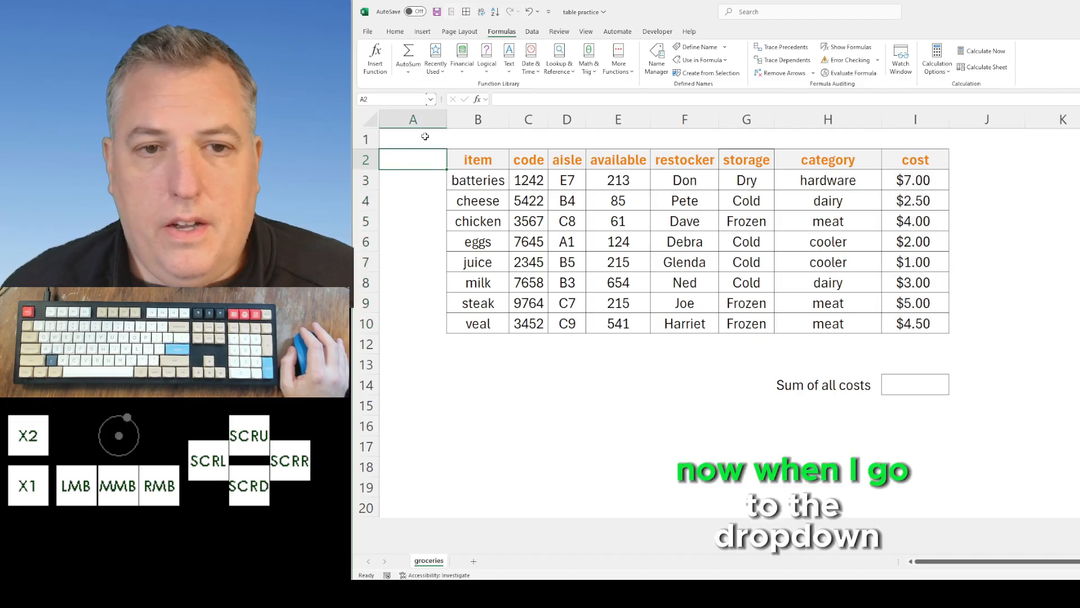
left_click(430, 99)
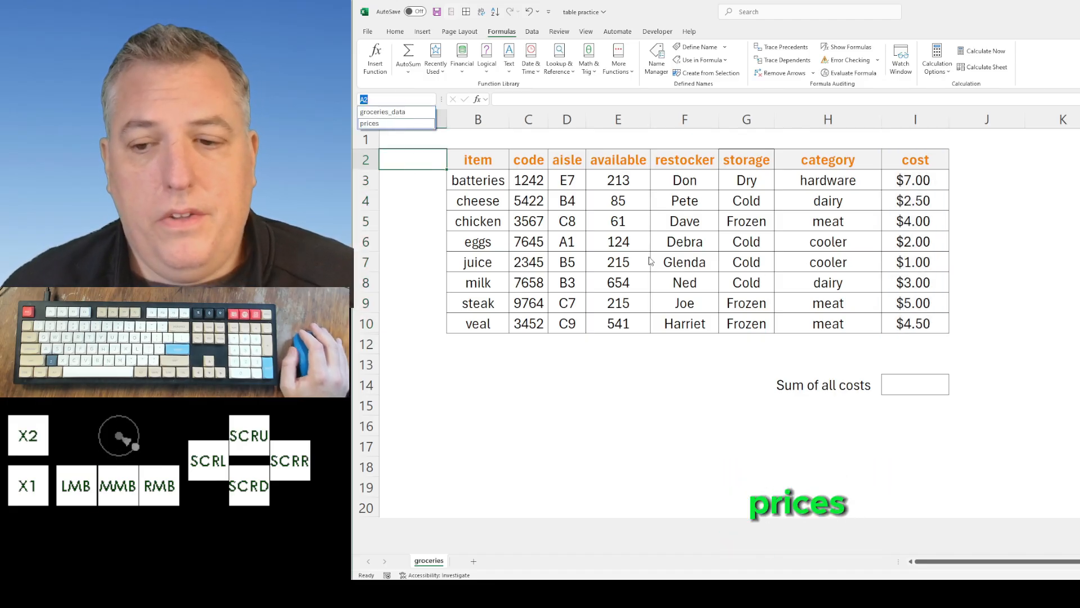
left_click(1061, 316)
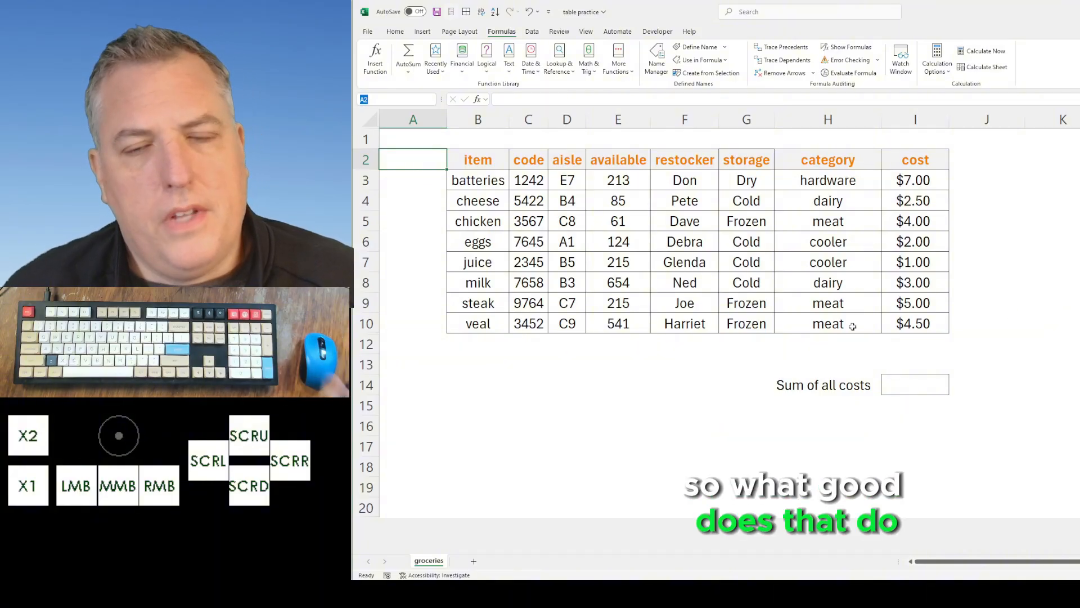
- Enter a SUM formula over I3:I10 in cell I14, next to "Sum of all costs"
left_click(923, 379)
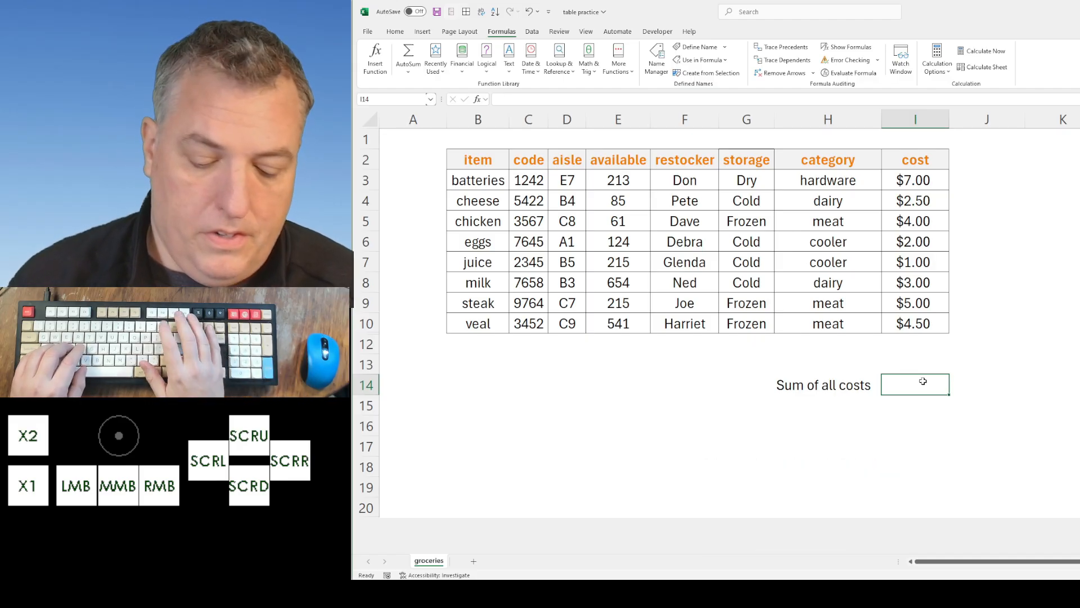
type("=sum(")
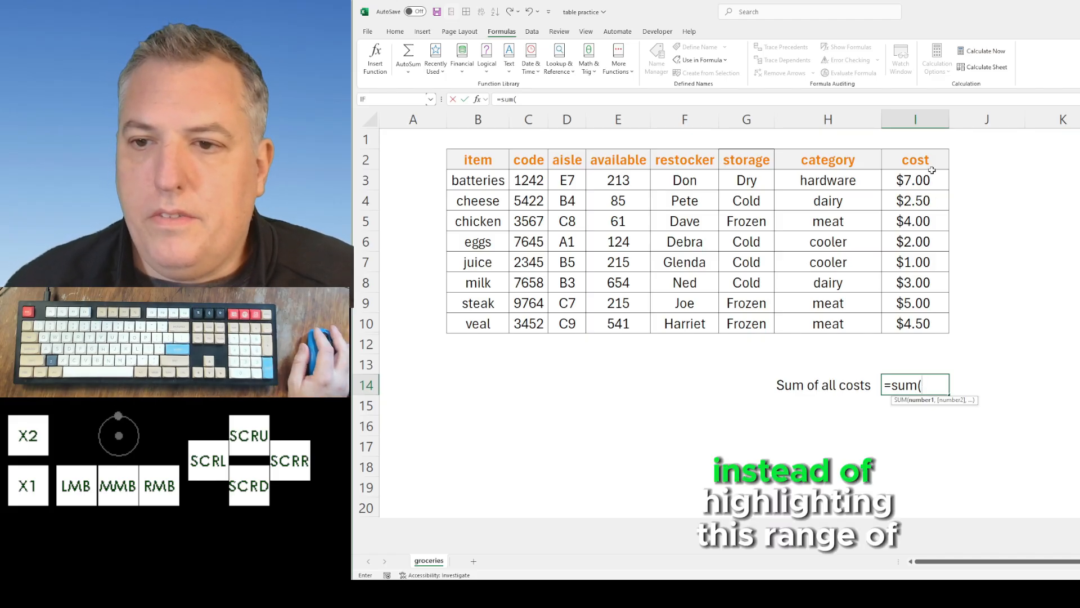
left_click_drag(916, 179, 933, 322)
key("Return")
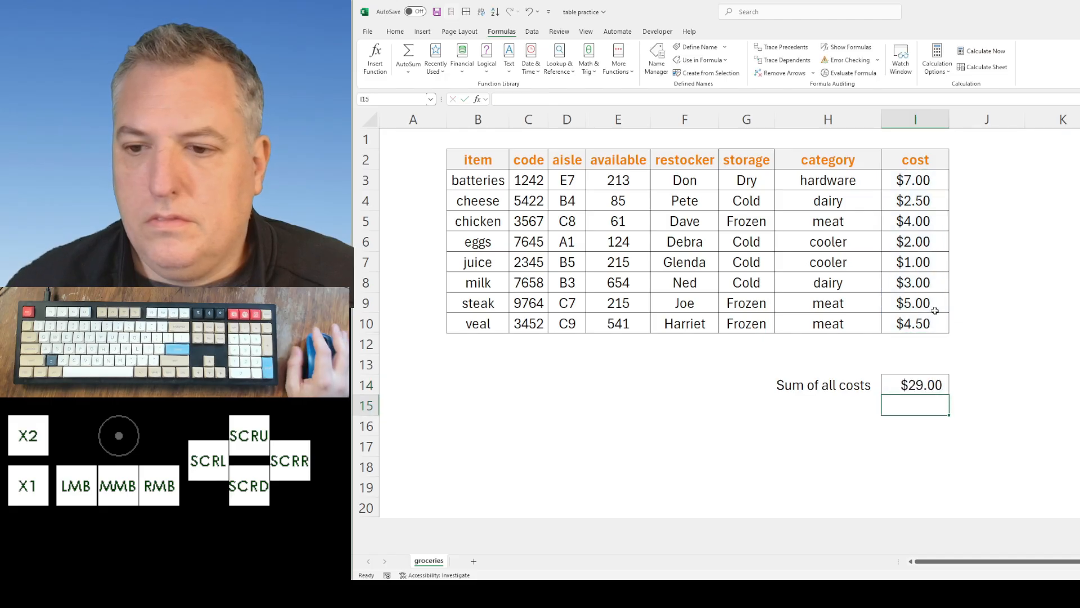
- Replace the formula in I14 with =SUM(prices), and reopen it to check which cells the prices name covers
left_click(921, 381)
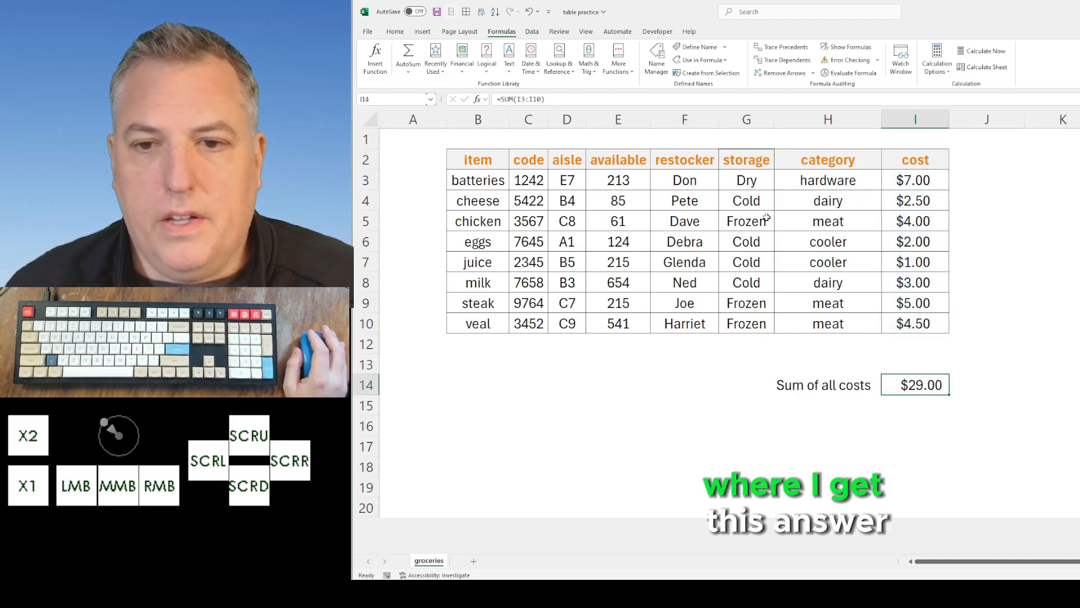
key("Delete")
type("=sum(")
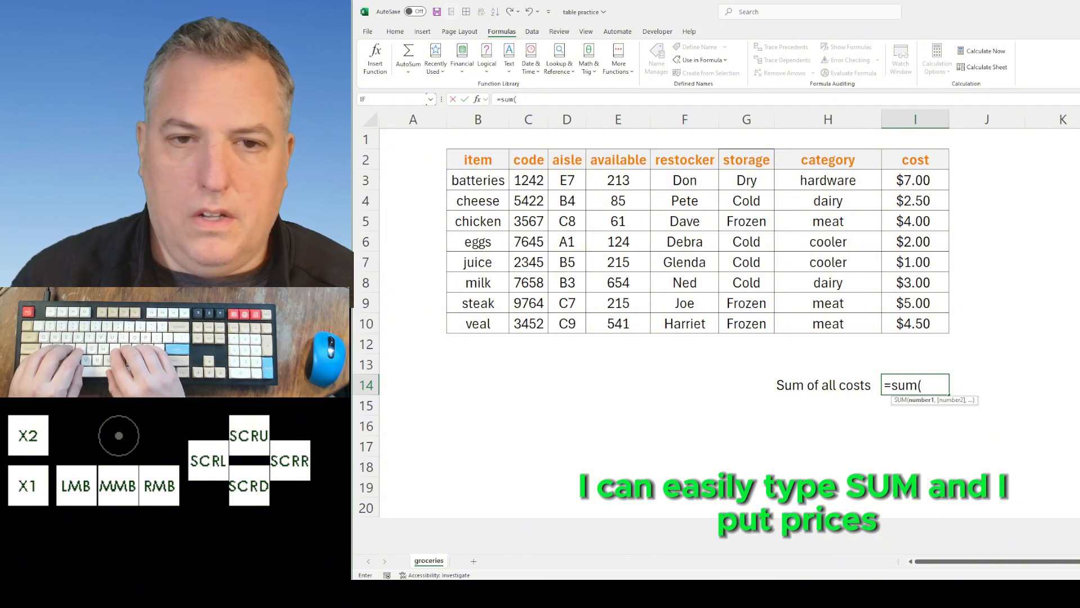
type("prices")
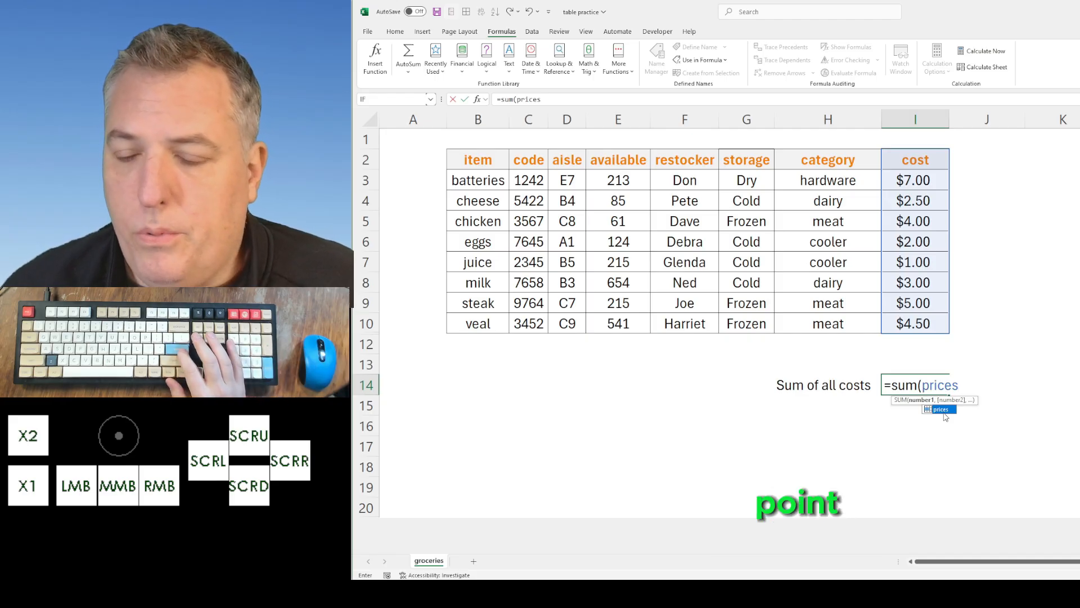
key("Return")
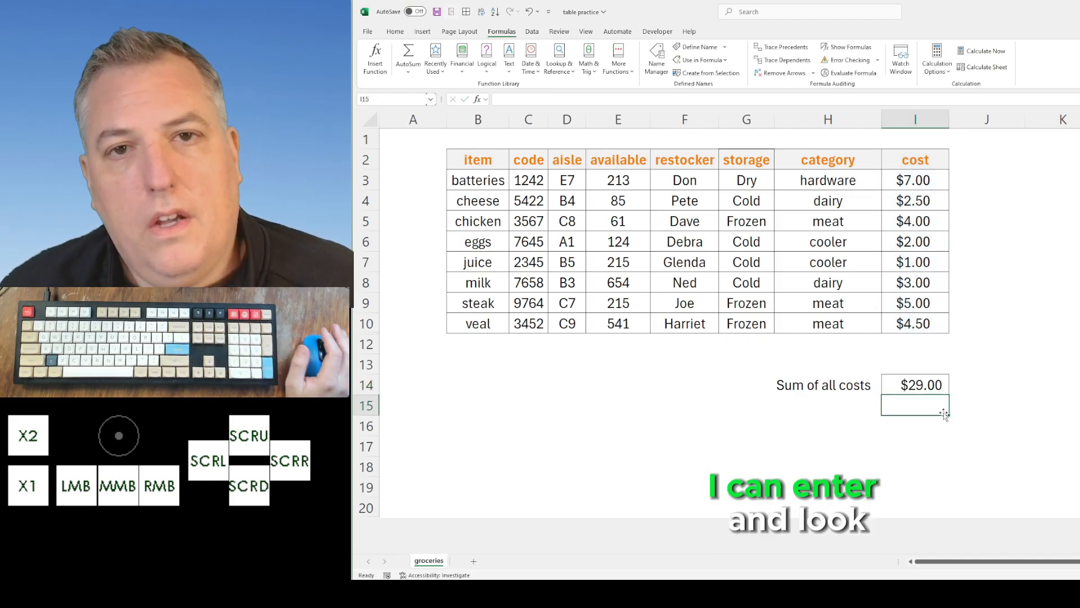
double_click(929, 387)
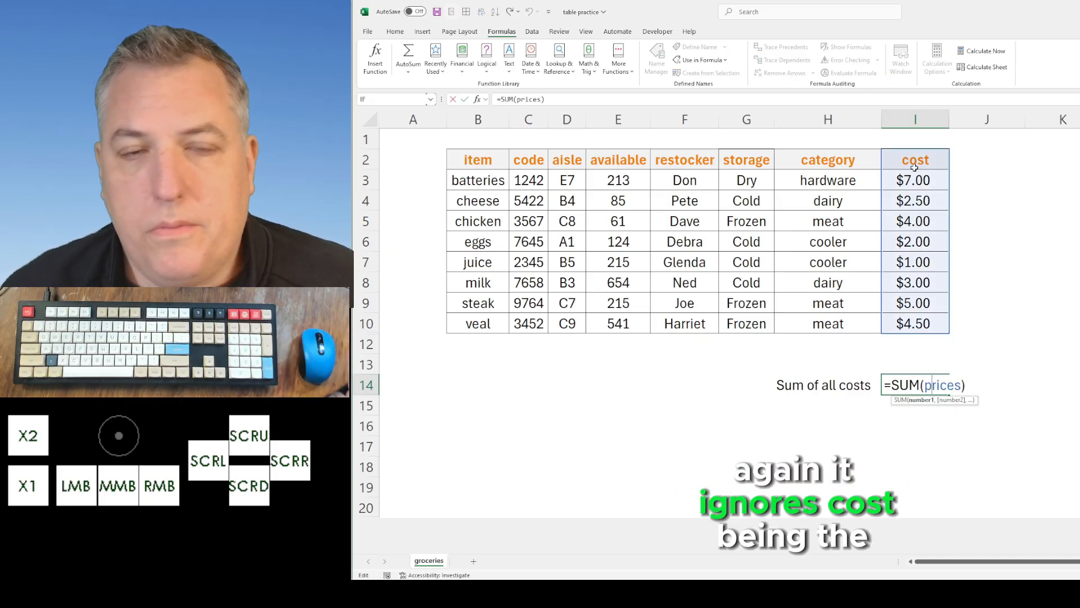
key("Return")
key("Up")
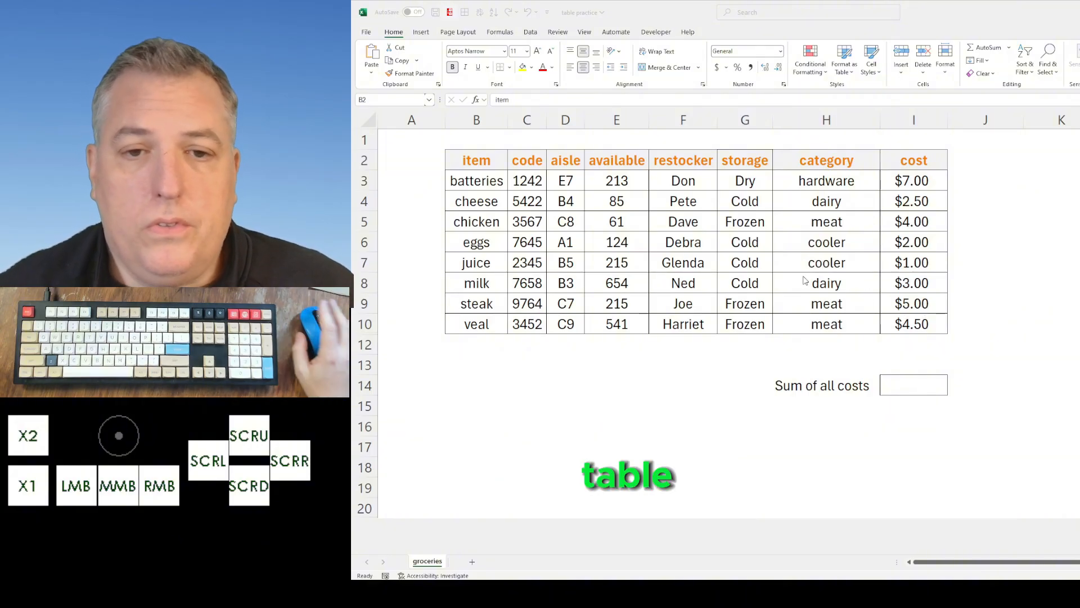
- Format the grocery data B2:I10 as a table with headers, using a blue medium table style
left_click_drag(491, 164, 901, 332)
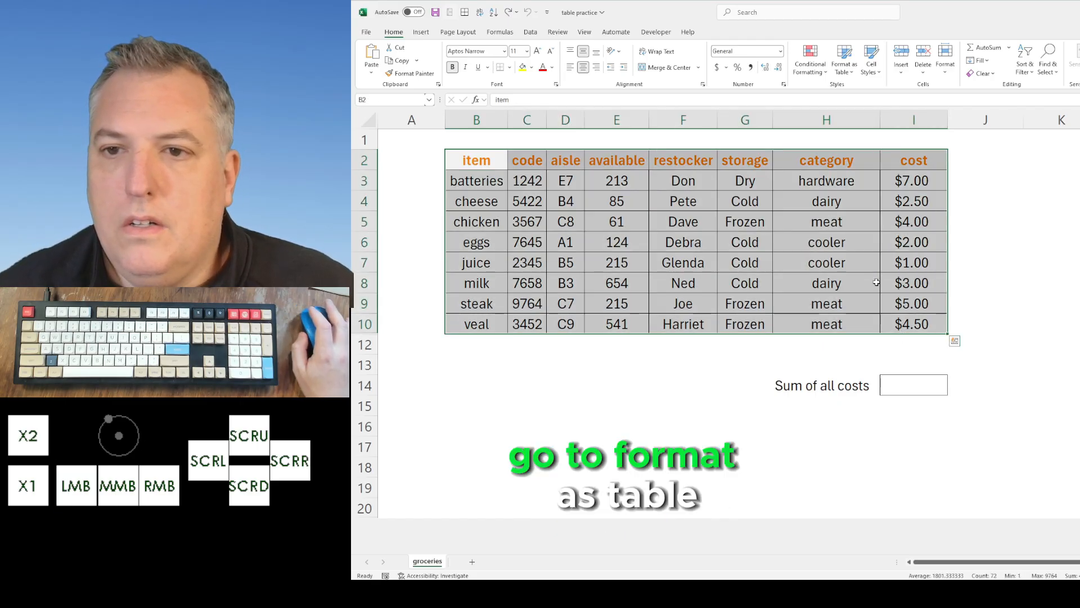
left_click(845, 66)
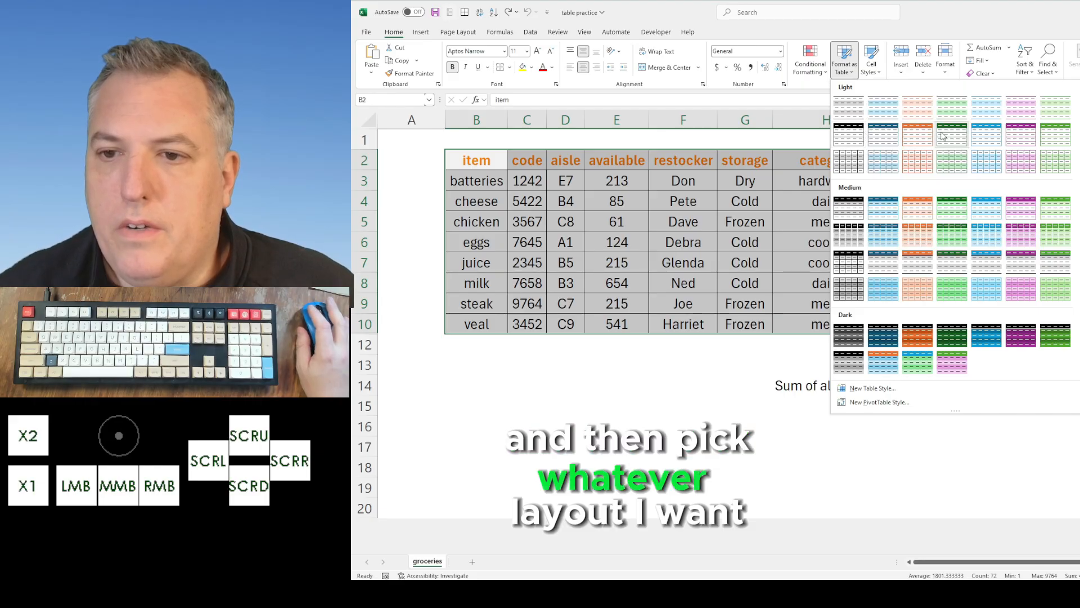
left_click(883, 220)
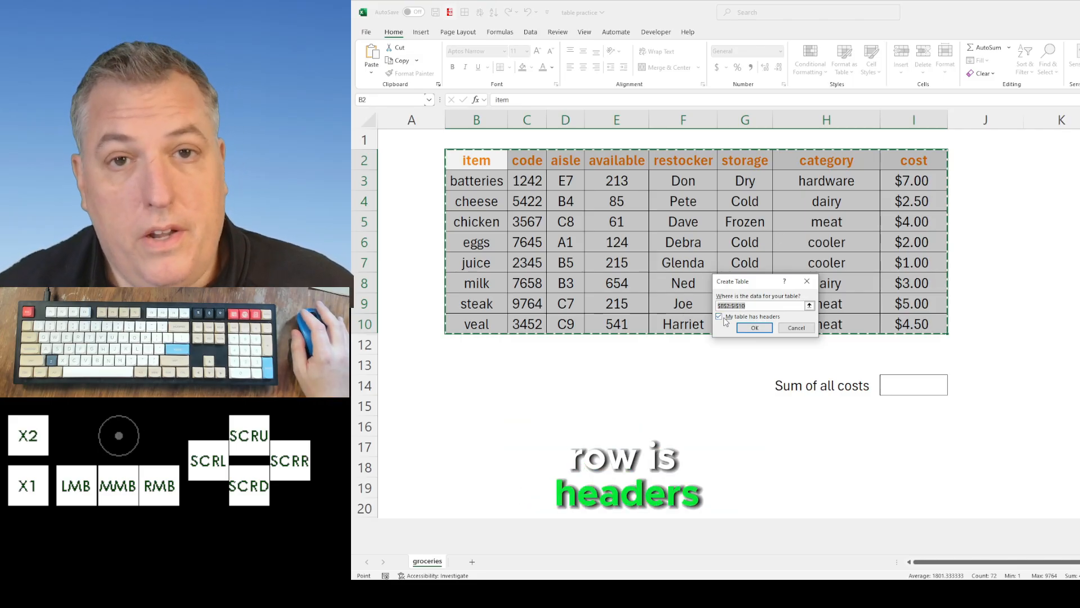
left_click(754, 328)
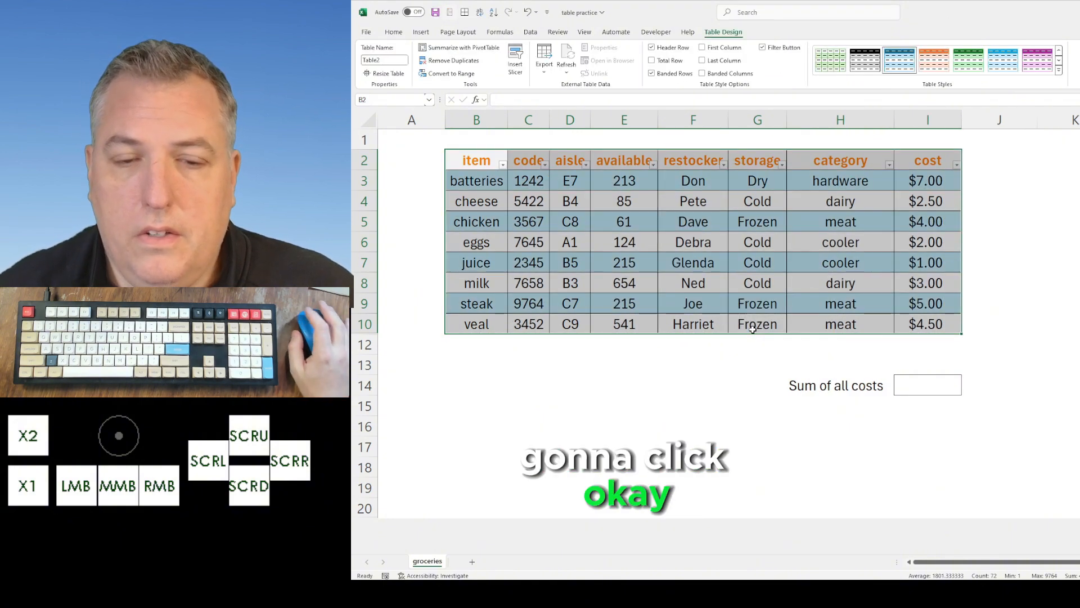
left_click(449, 151)
left_click(428, 167)
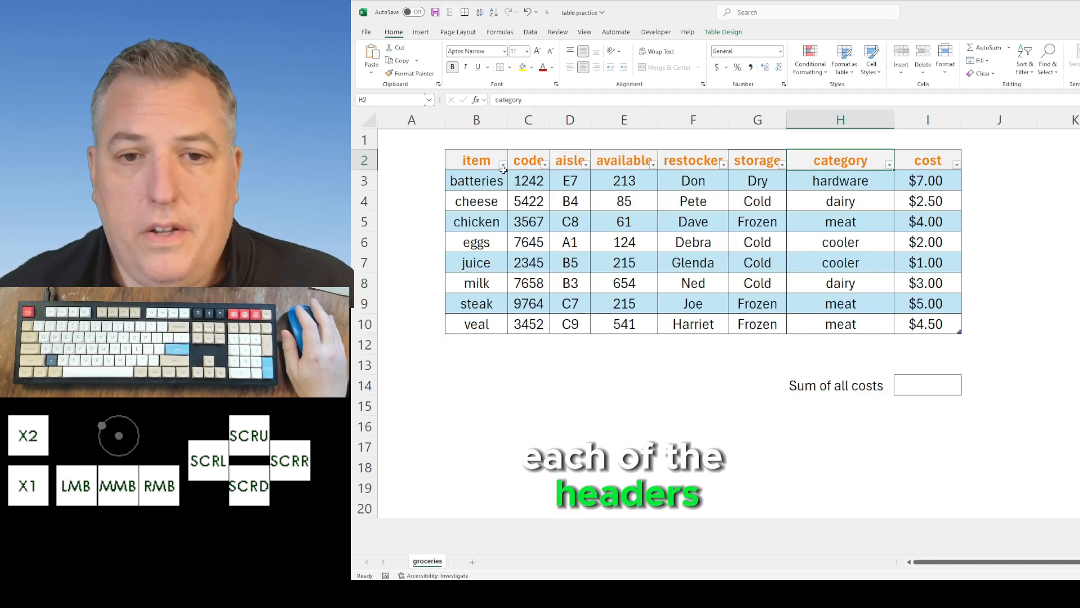
left_click(789, 218)
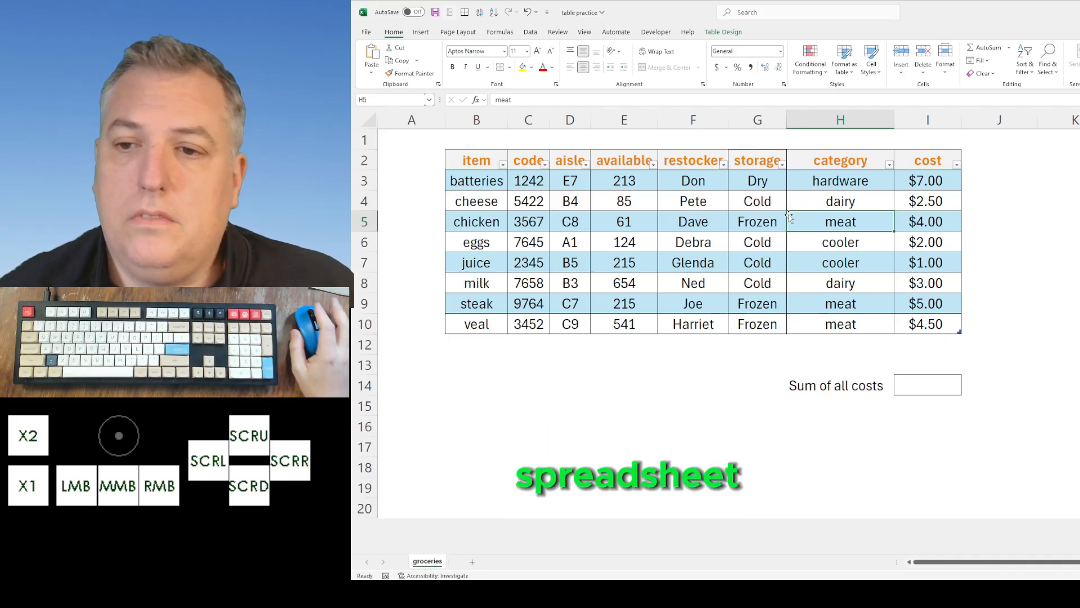
- Rename the new table as grocery_table in the workbook's list of defined names
left_click(928, 180)
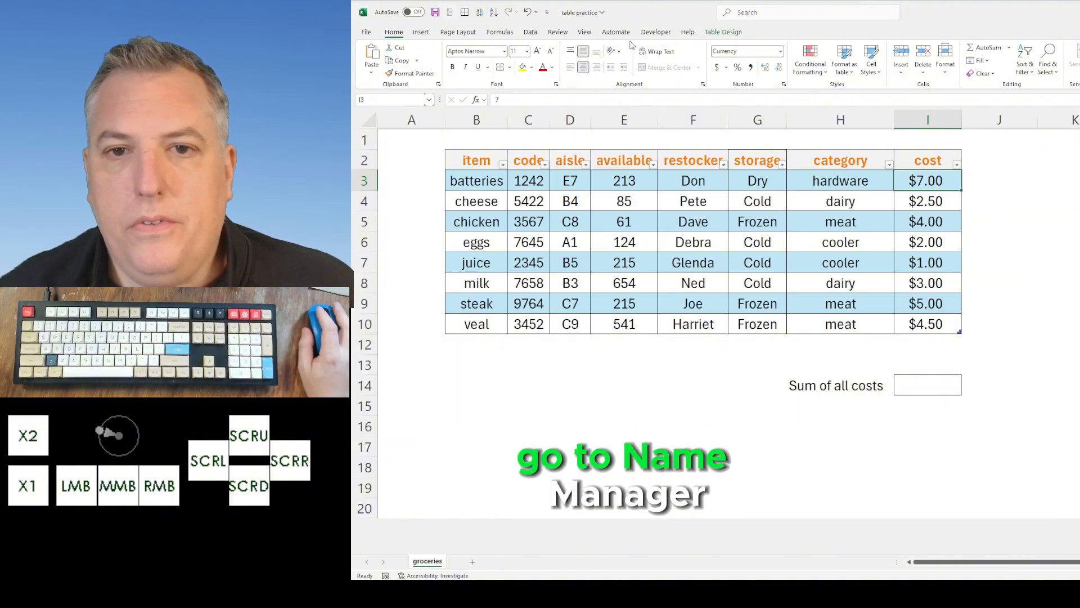
left_click(516, 31)
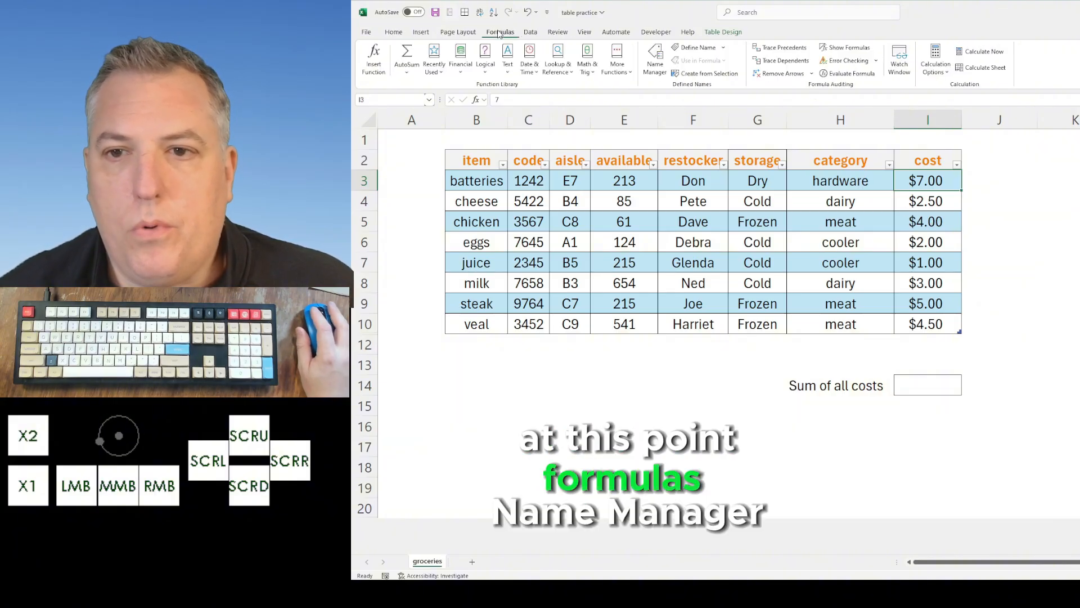
left_click(655, 59)
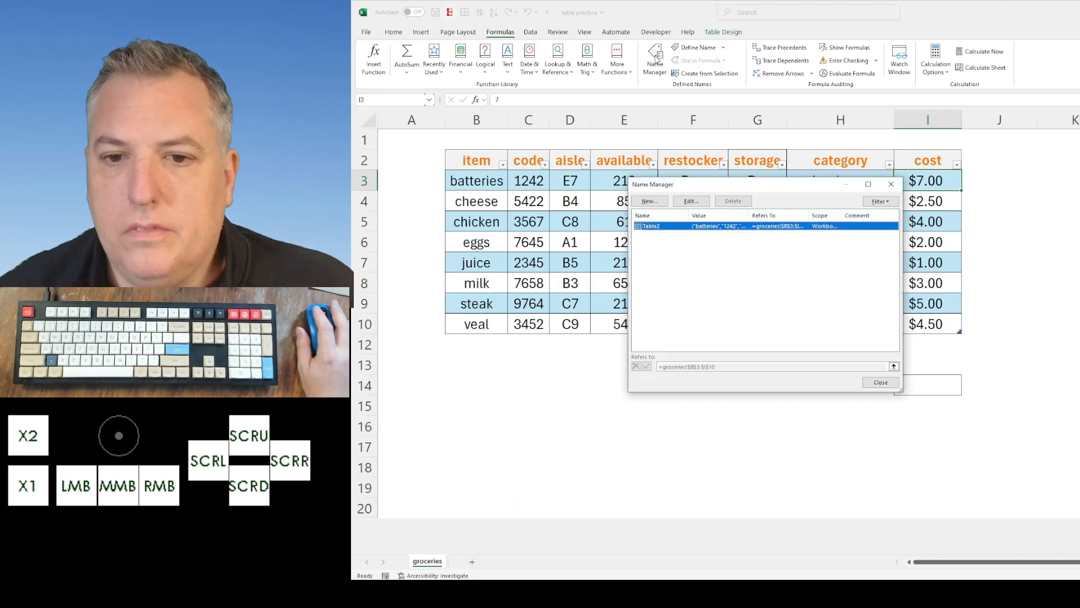
double_click(713, 227)
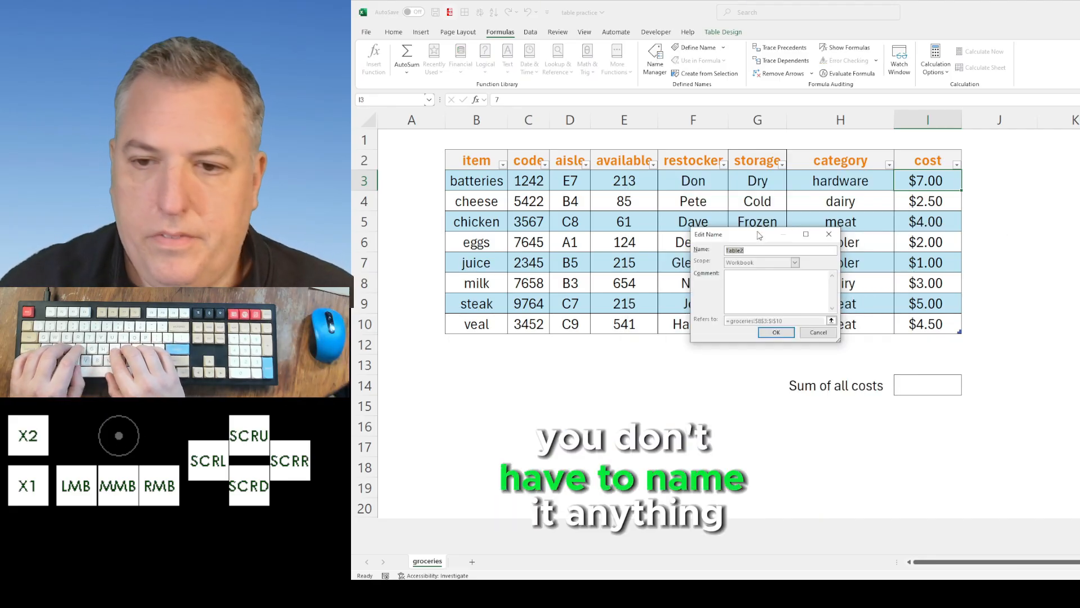
type("groc")
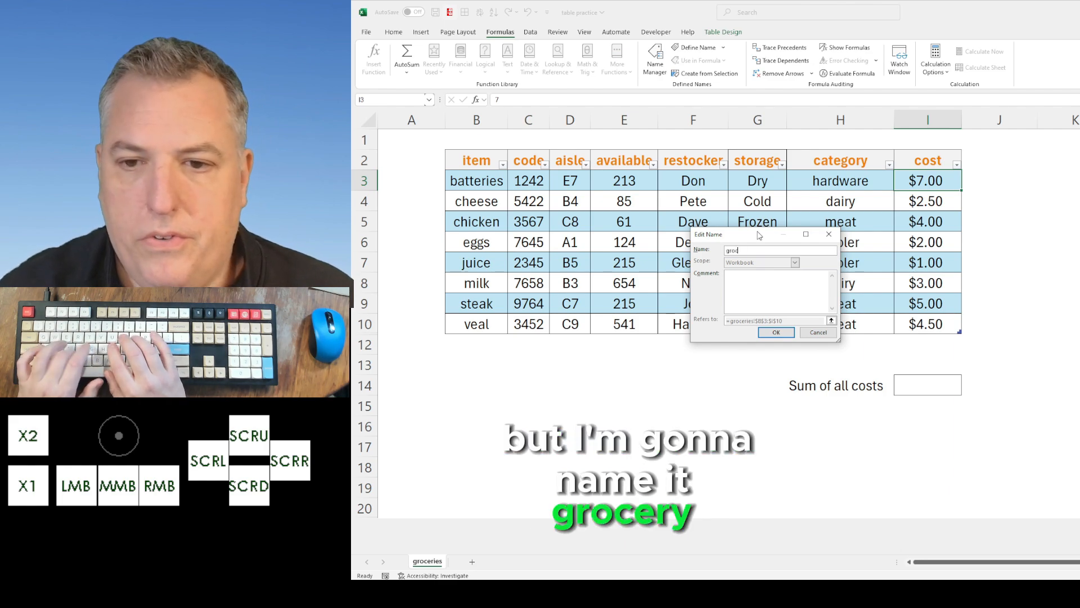
type("ery_t")
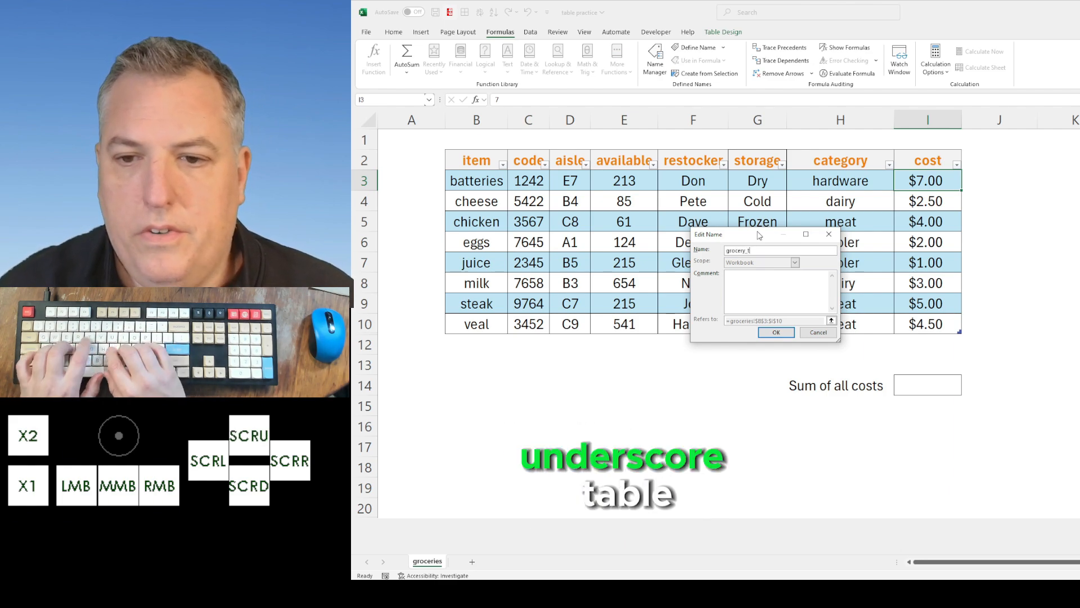
type("able")
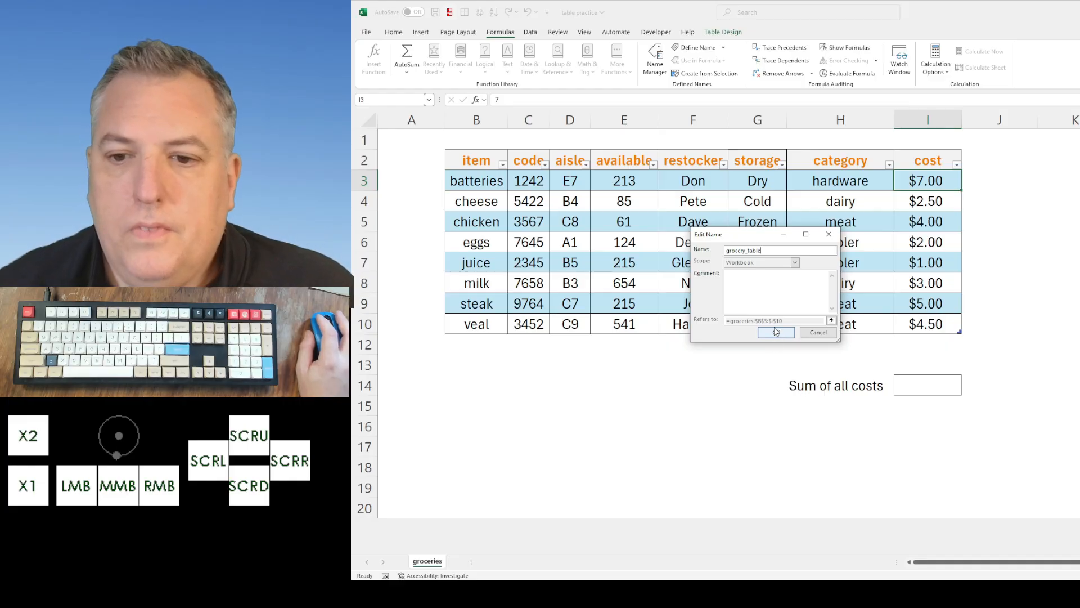
left_click(776, 332)
left_click(881, 382)
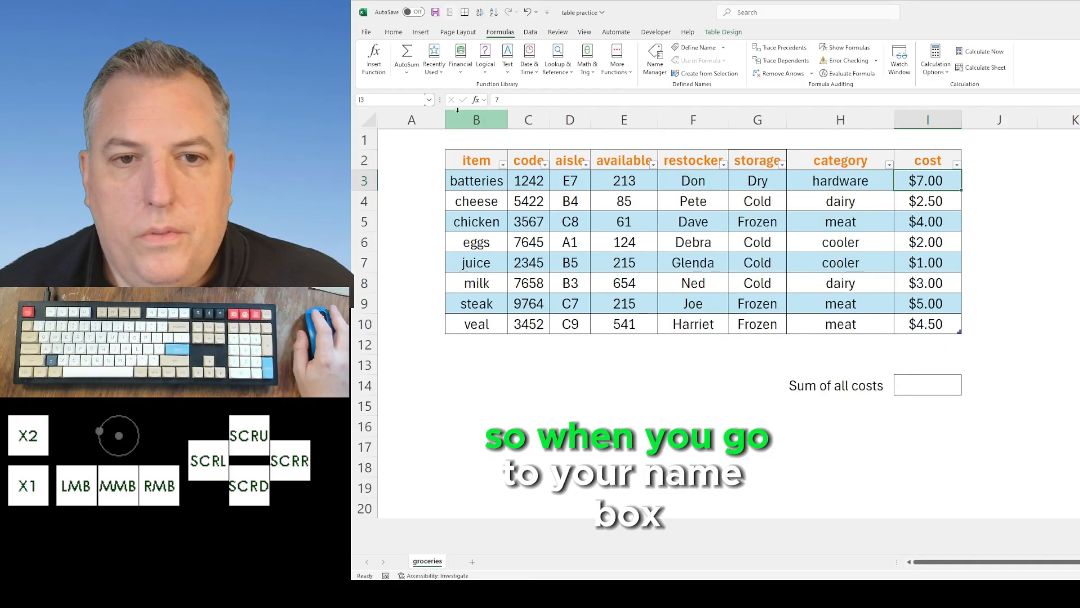
- Jump to the grocery_table range by its name to see which cells it covers, and move to cell I14
left_click(430, 100)
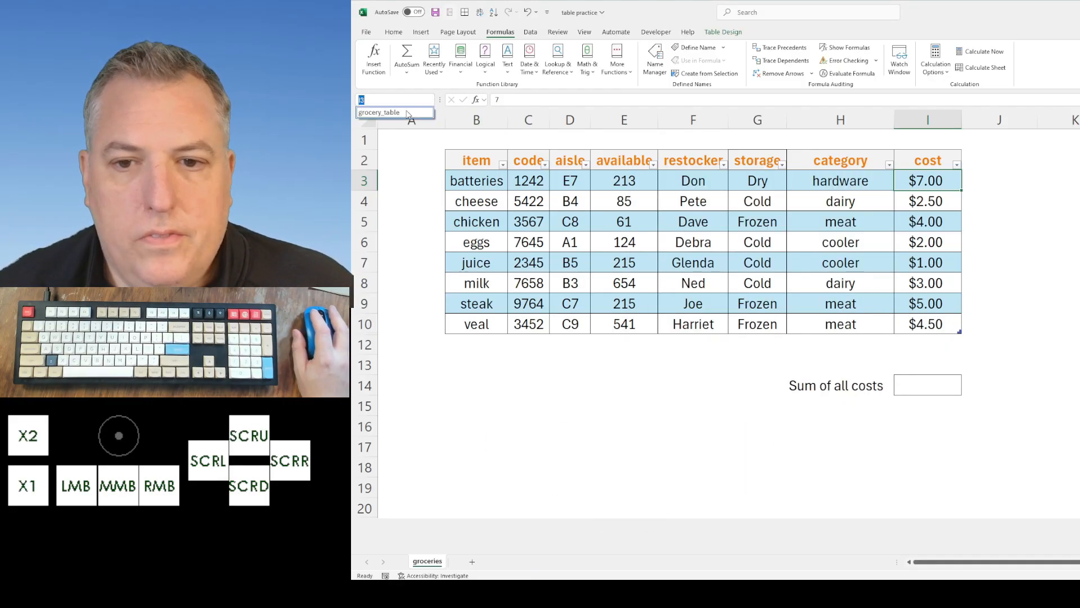
left_click(413, 113)
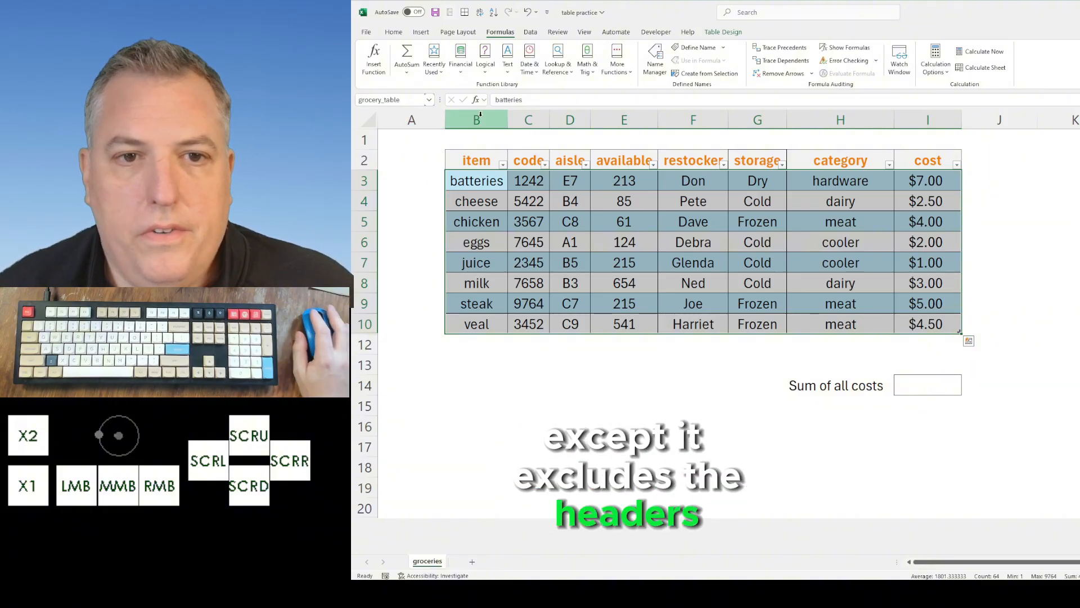
key("ctrl+End")
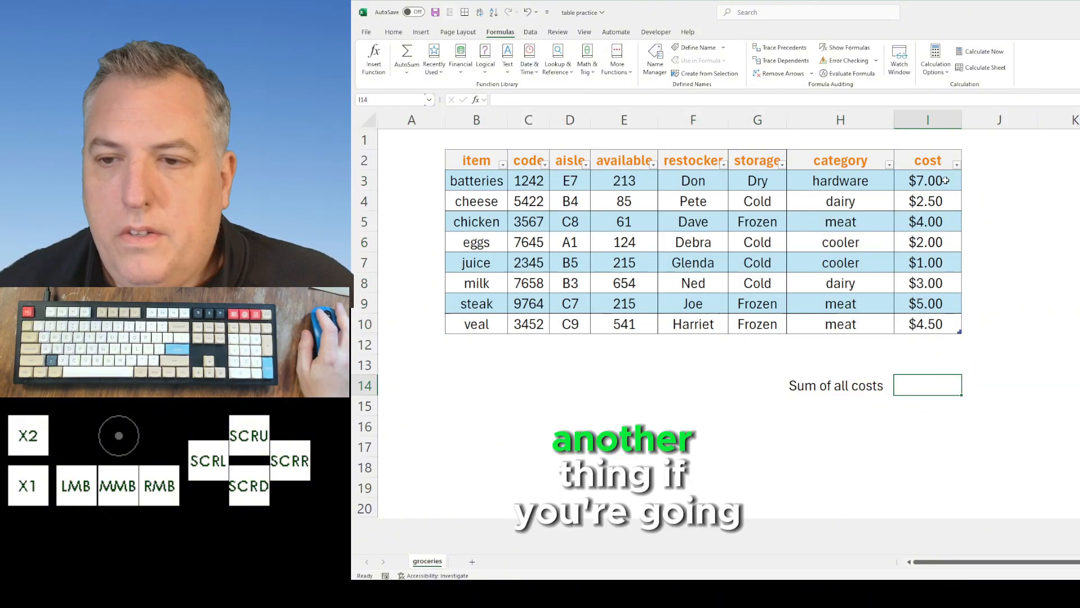
- Add a City column to the grocery table by entering its header in J2, directly beside cost
left_click(977, 162)
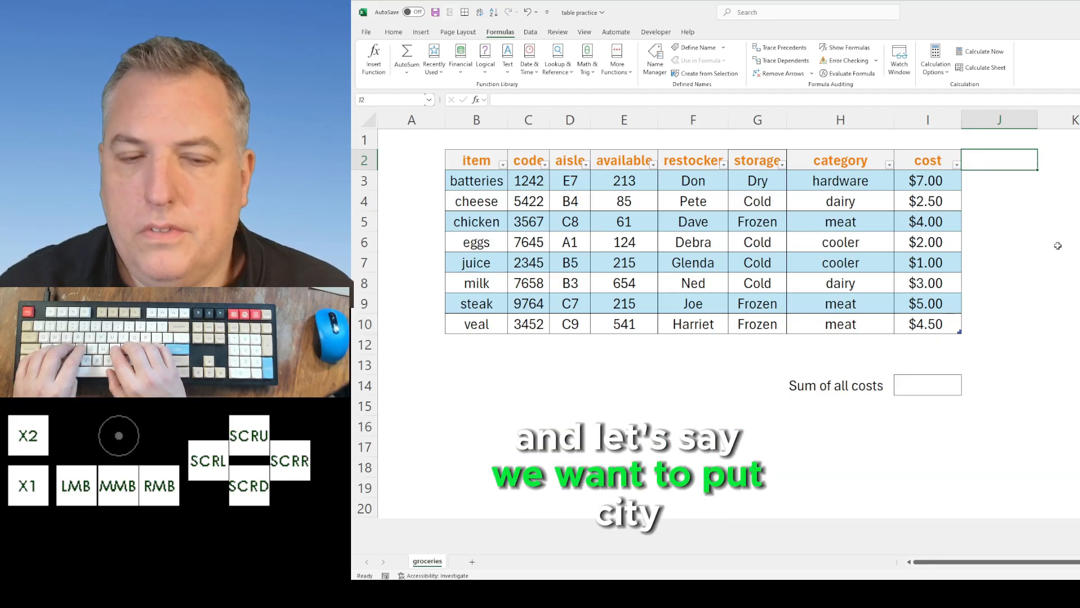
type("City")
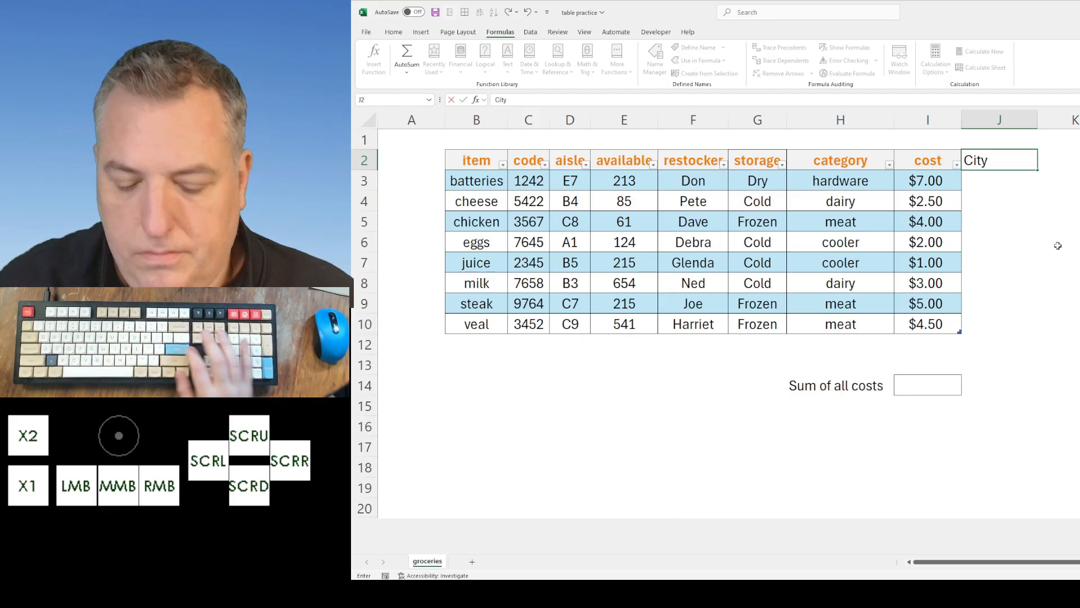
key("Return")
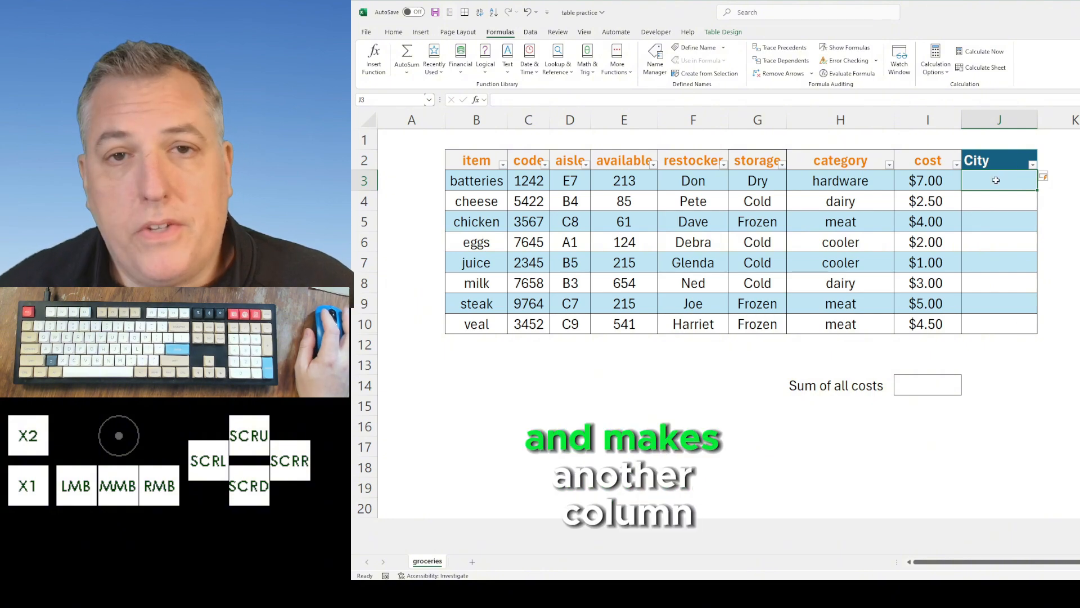
left_click(997, 329)
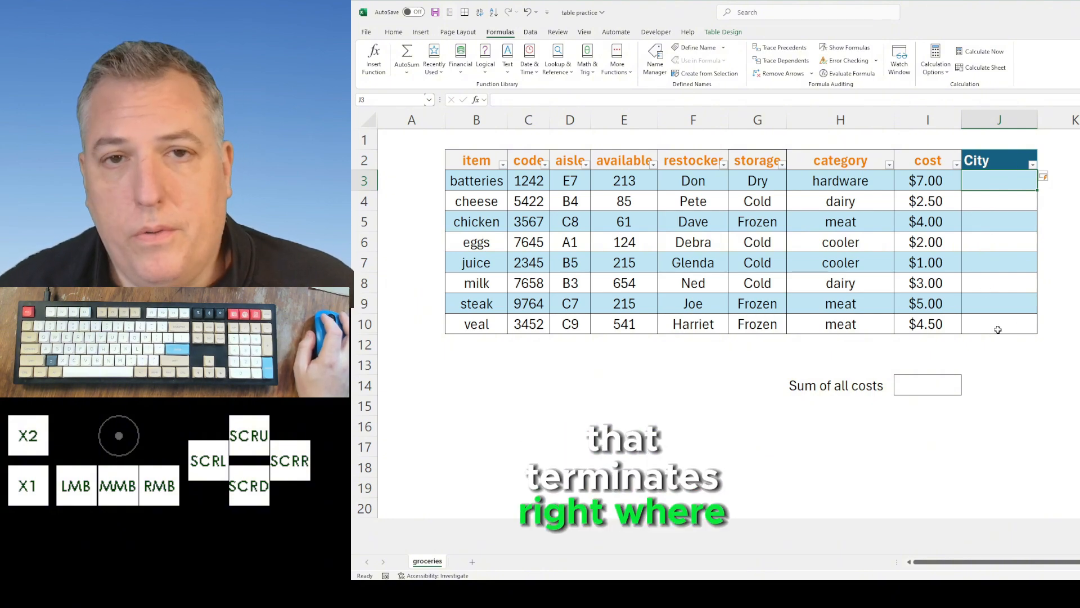
- Try adding bread as a new item in B12 directly below the table, and undo the entry
left_click(476, 324)
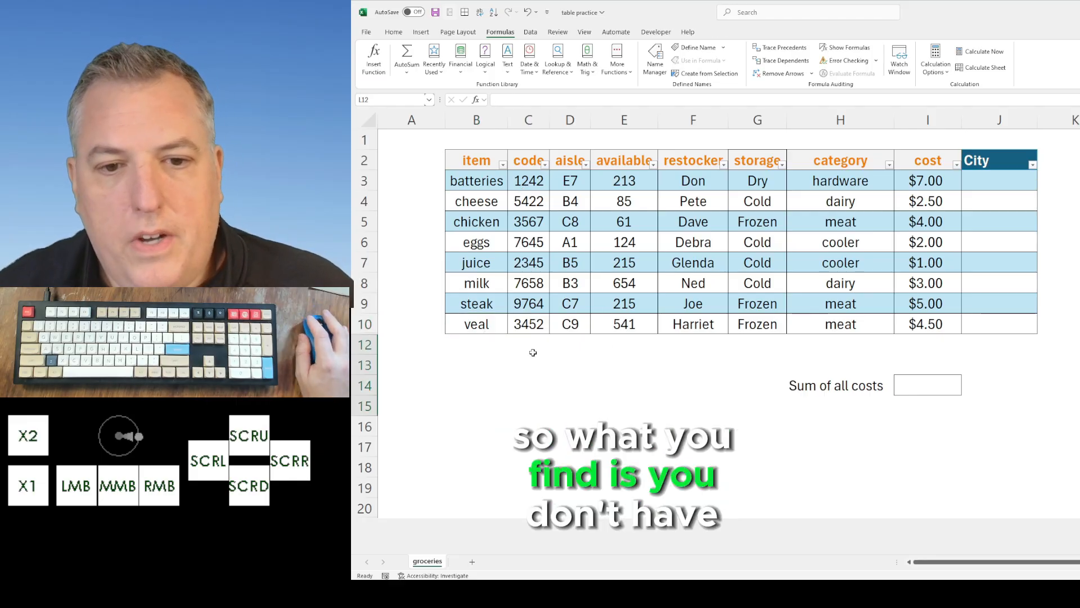
left_click(478, 346)
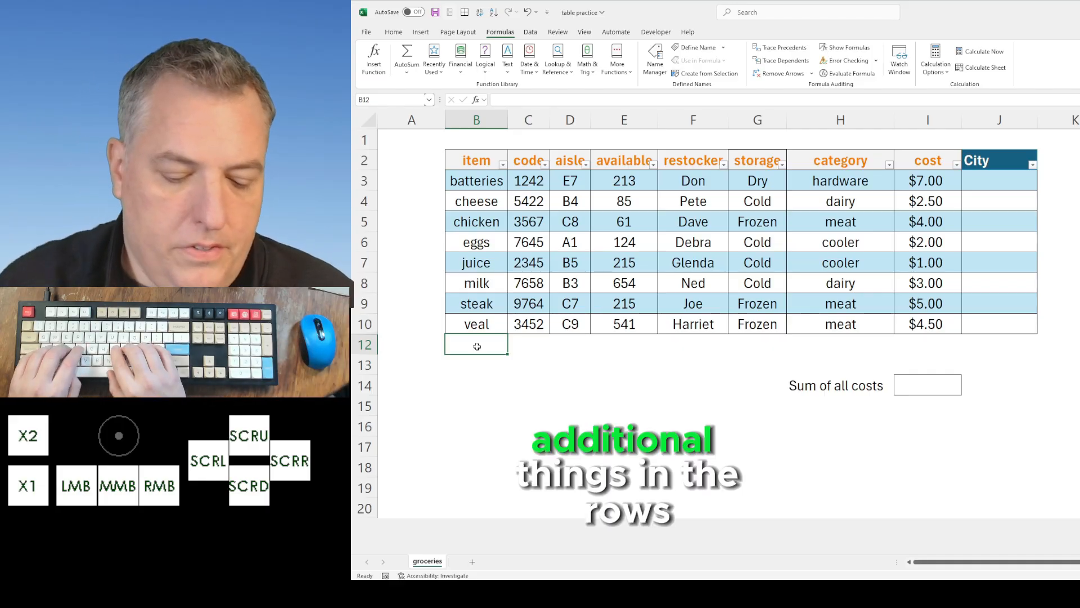
type("bread")
key("Return")
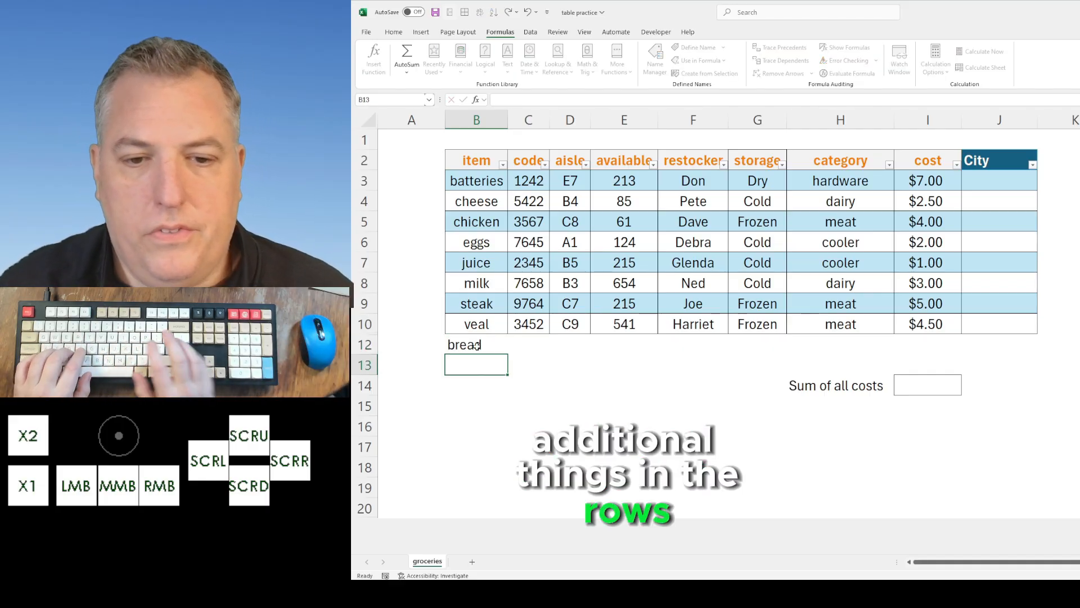
key("ctrl+z")
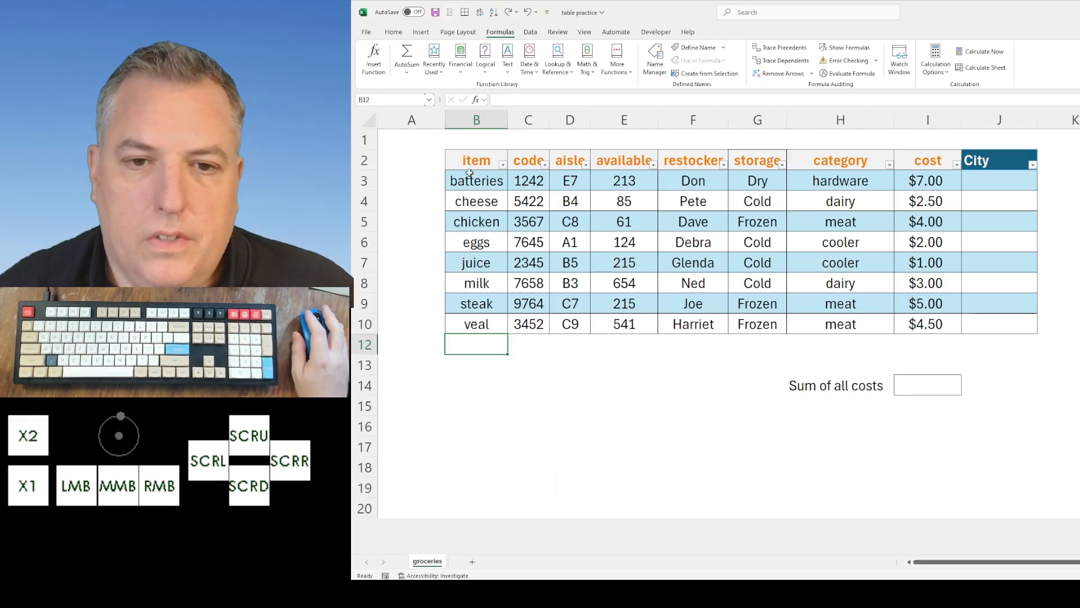
- Select the grocery_table range by name and fill its data down two more rows, through row 13
left_click(428, 99)
left_click(393, 112)
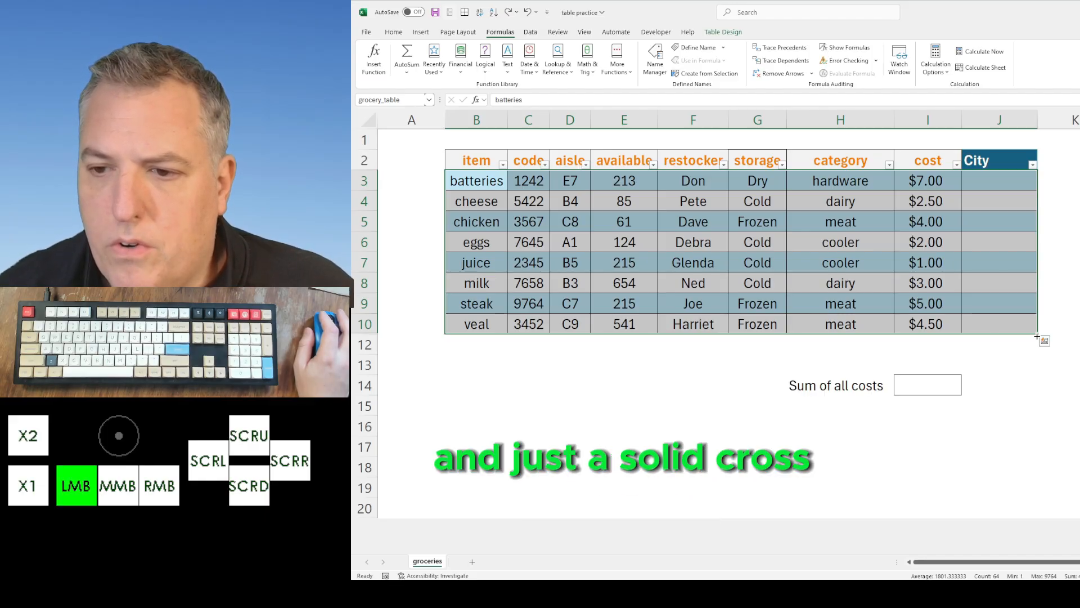
left_click_drag(1037, 337, 1037, 368)
left_click(476, 347)
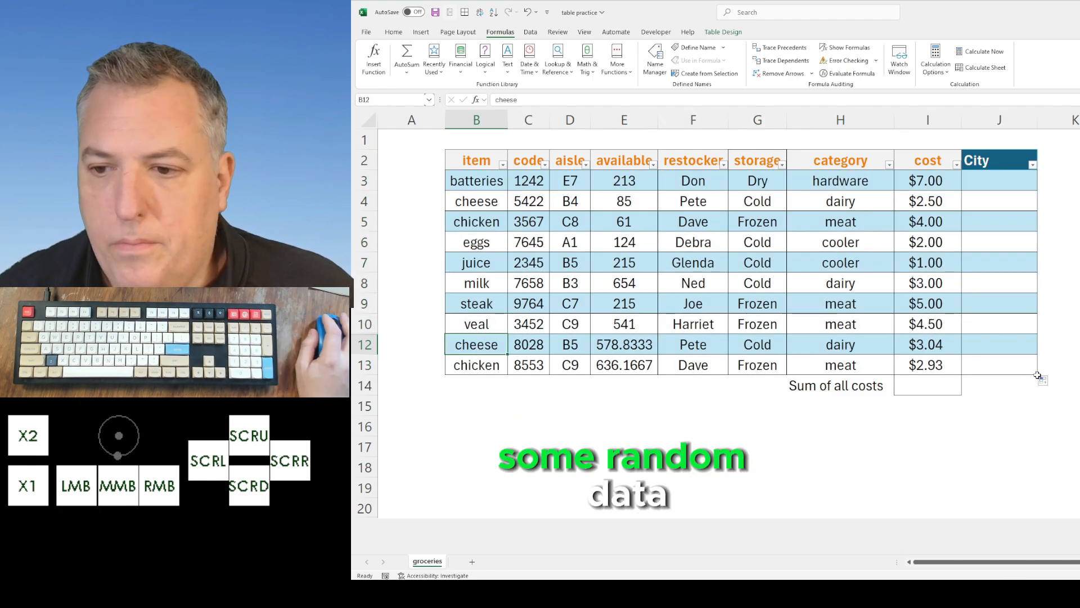
- Fill the grocery table's data down five more rows, through row 18, accepting the row insertion
left_click_drag(1020, 361, 494, 184)
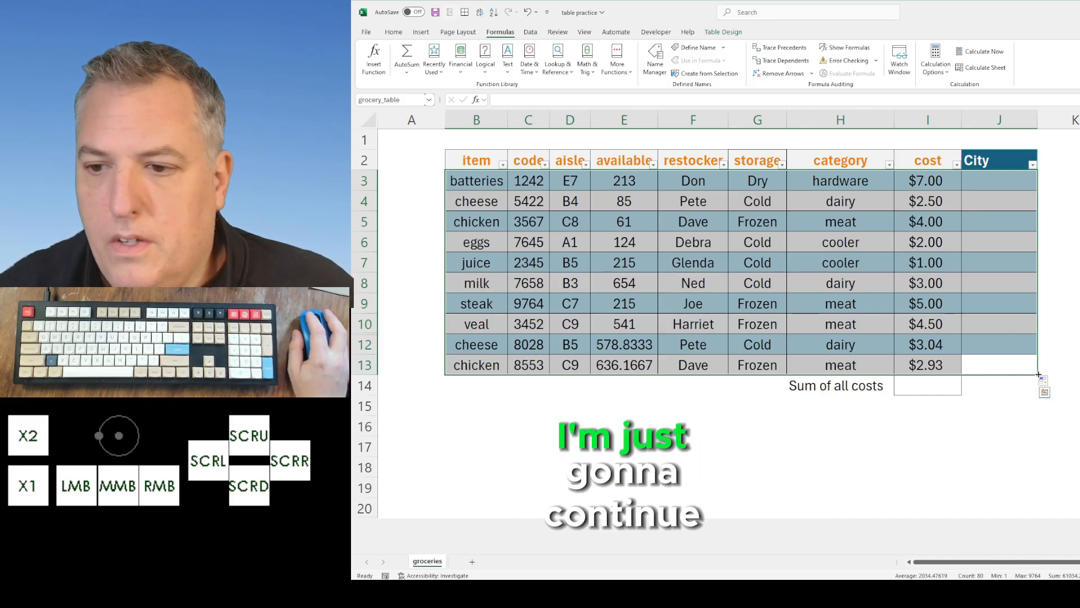
left_click_drag(1038, 374, 1038, 477)
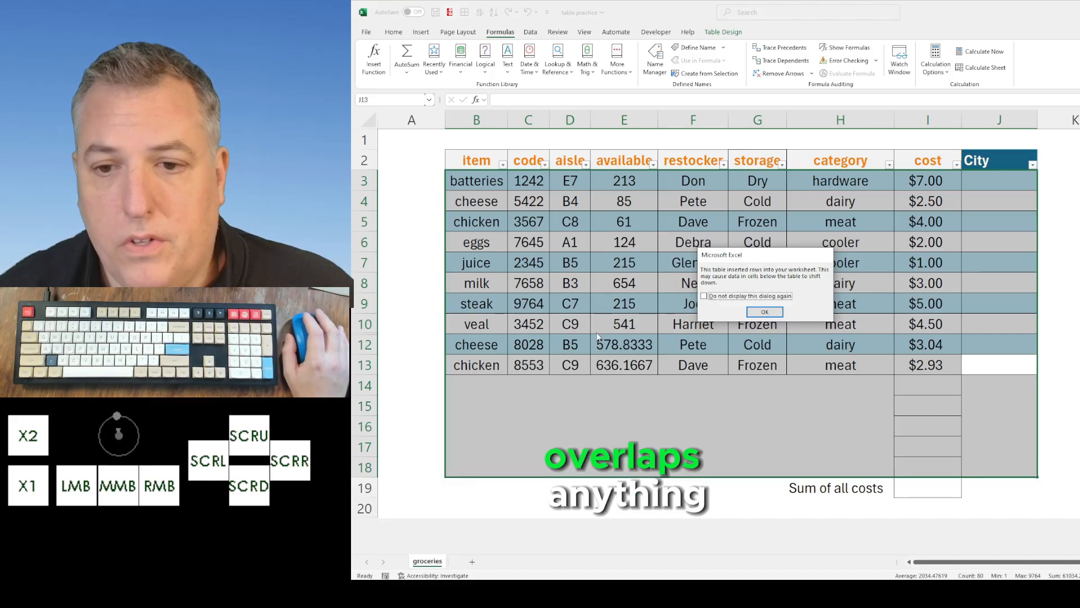
left_click(764, 312)
left_click(571, 447)
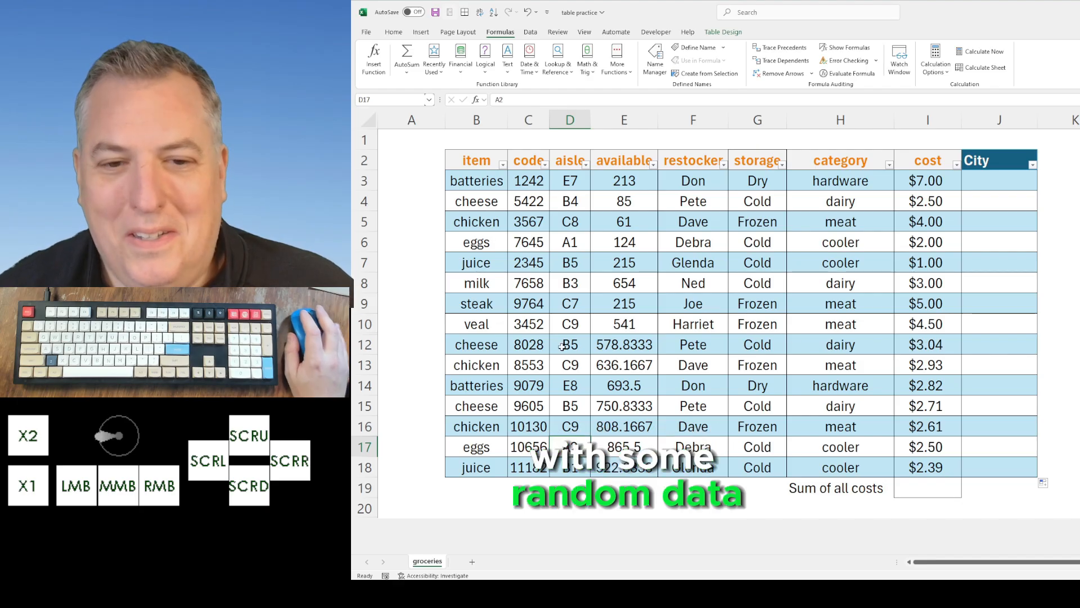
- Clear the contents of the filled-down table rows 12 to 18
left_click_drag(490, 349, 967, 458)
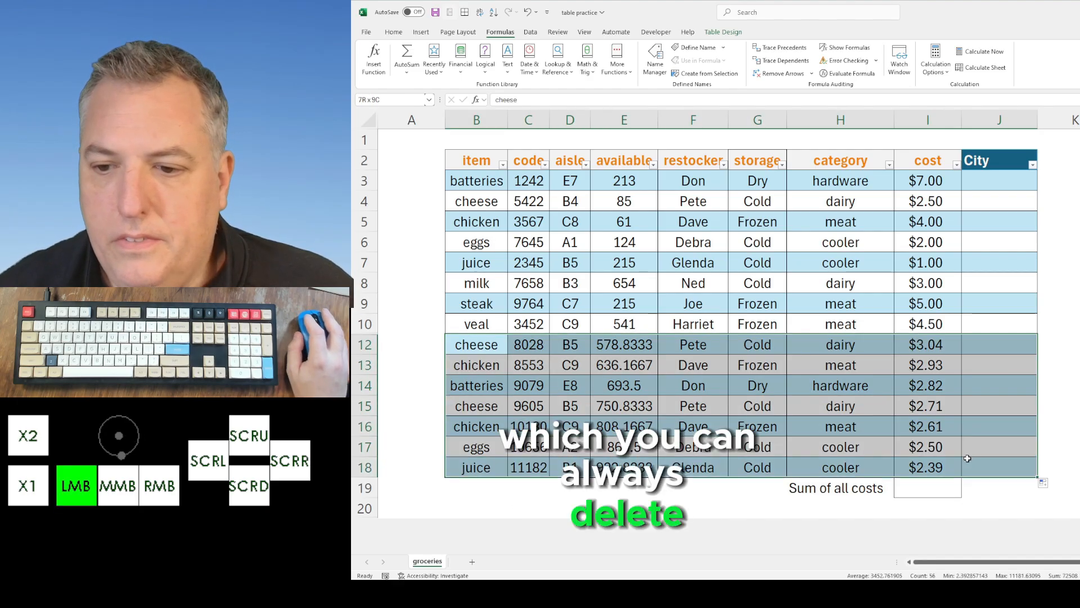
key("Delete")
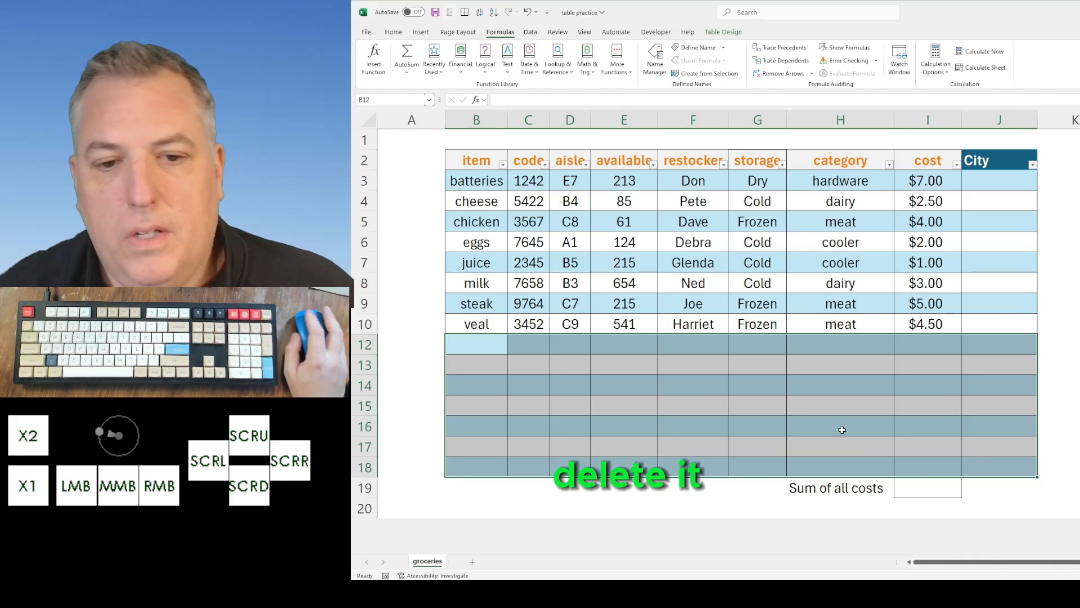
left_click(476, 341)
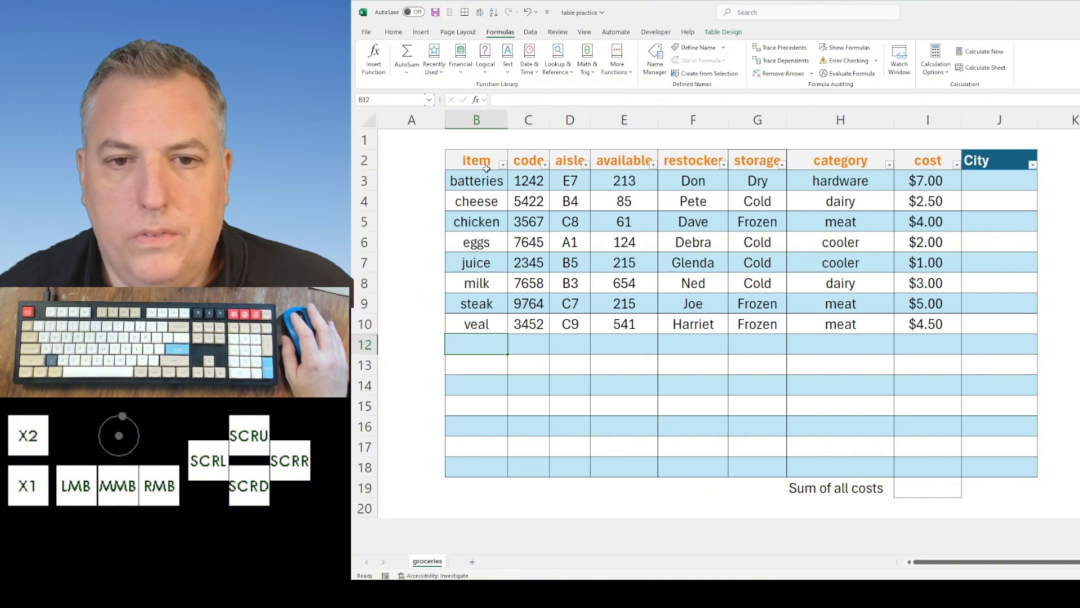
- Try to shrink the grocery table back to column I and row 14 by pulling in its lower corner
left_click_drag(1000, 467, 481, 183)
left_click_drag(1039, 477, 953, 383)
left_click(1071, 343)
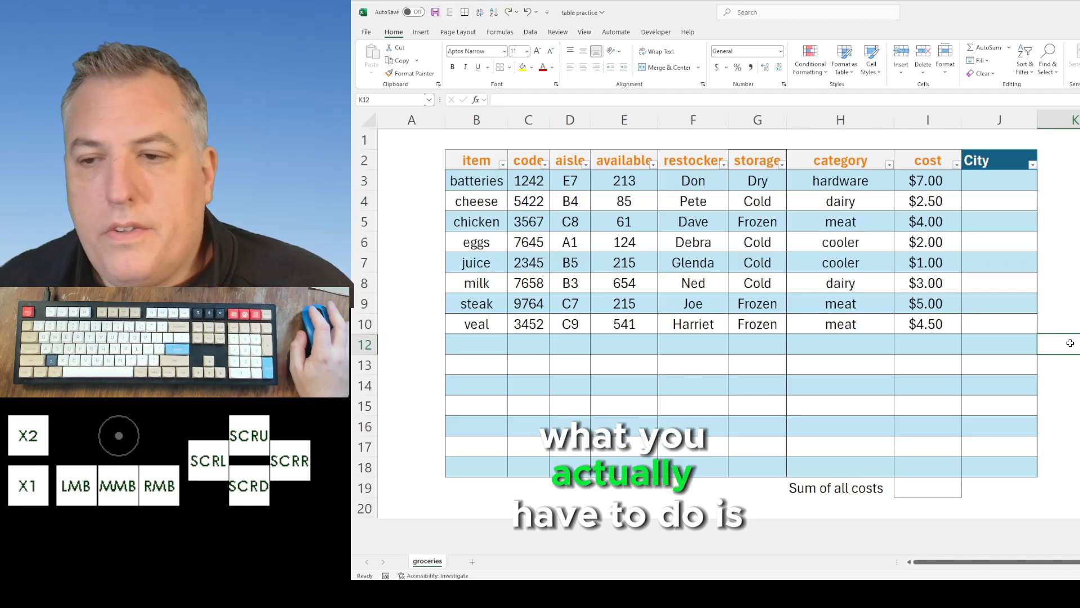
- Delete the City column from the grocery table
left_click_drag(989, 160, 1011, 467)
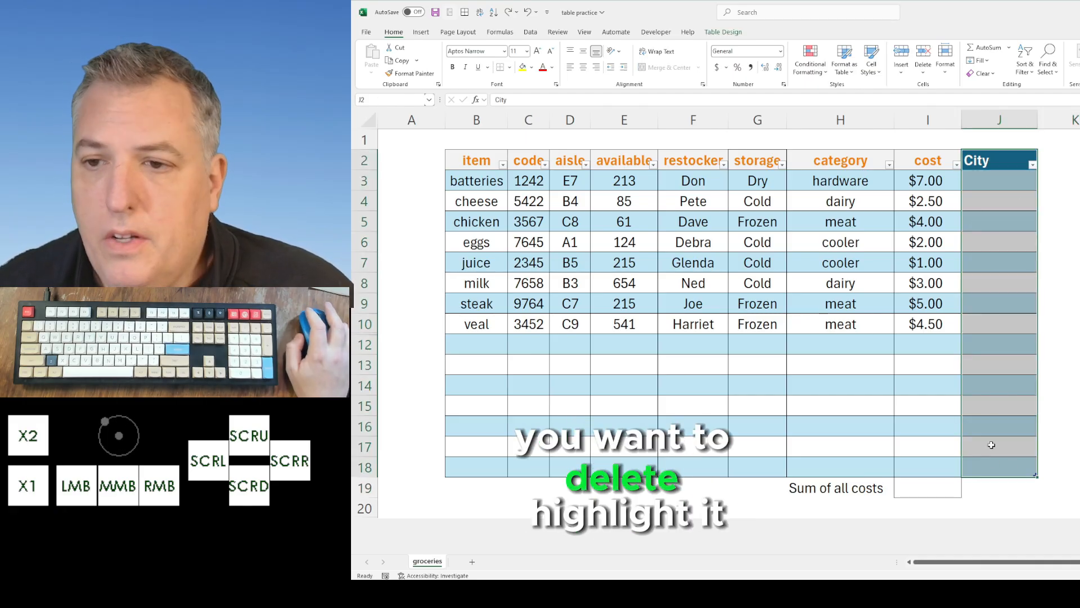
right_click(1002, 212)
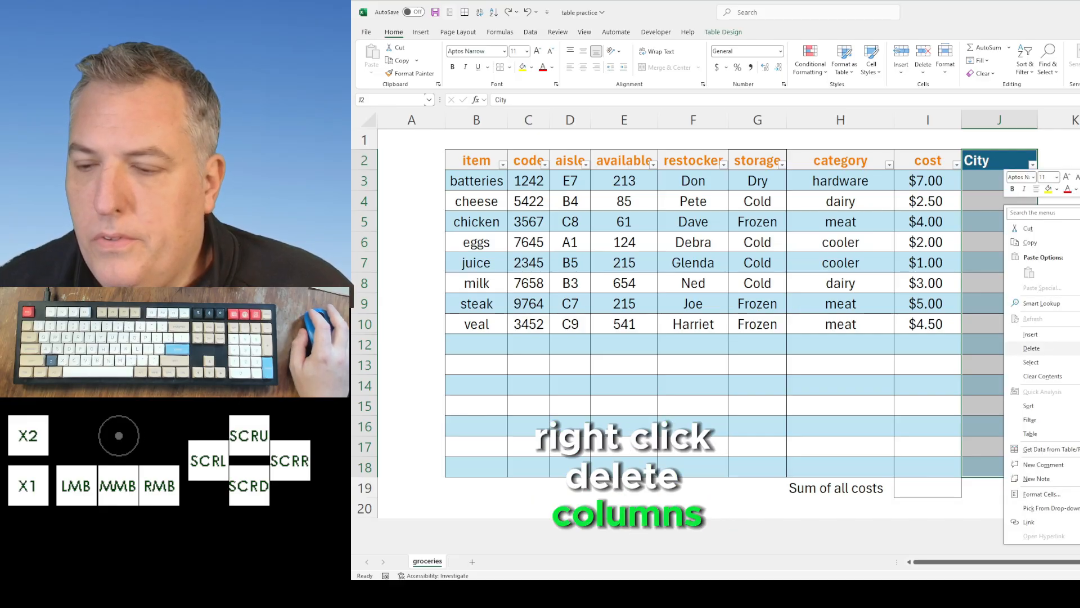
left_click(1079, 348)
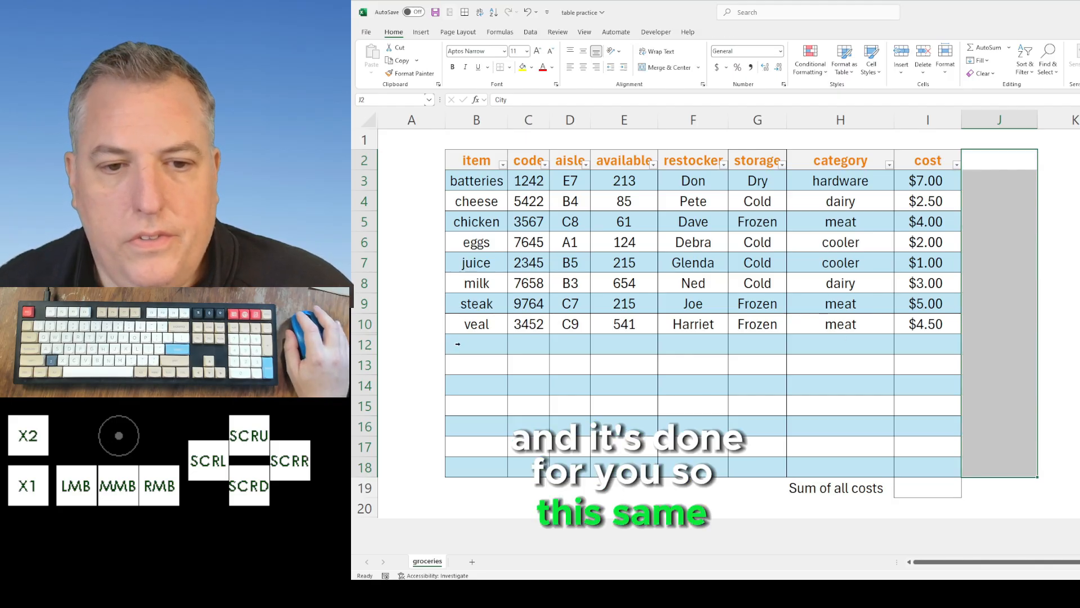
- Delete the empty table rows 12 to 18 from the grocery table
left_click_drag(458, 344, 873, 468)
right_click(720, 374)
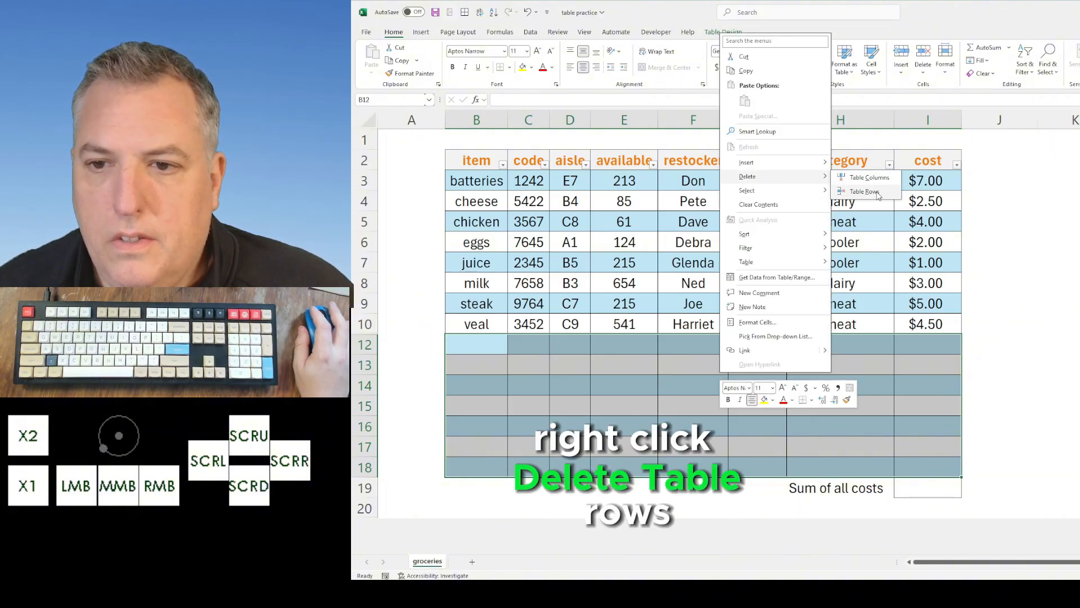
left_click(865, 191)
left_click(1053, 303)
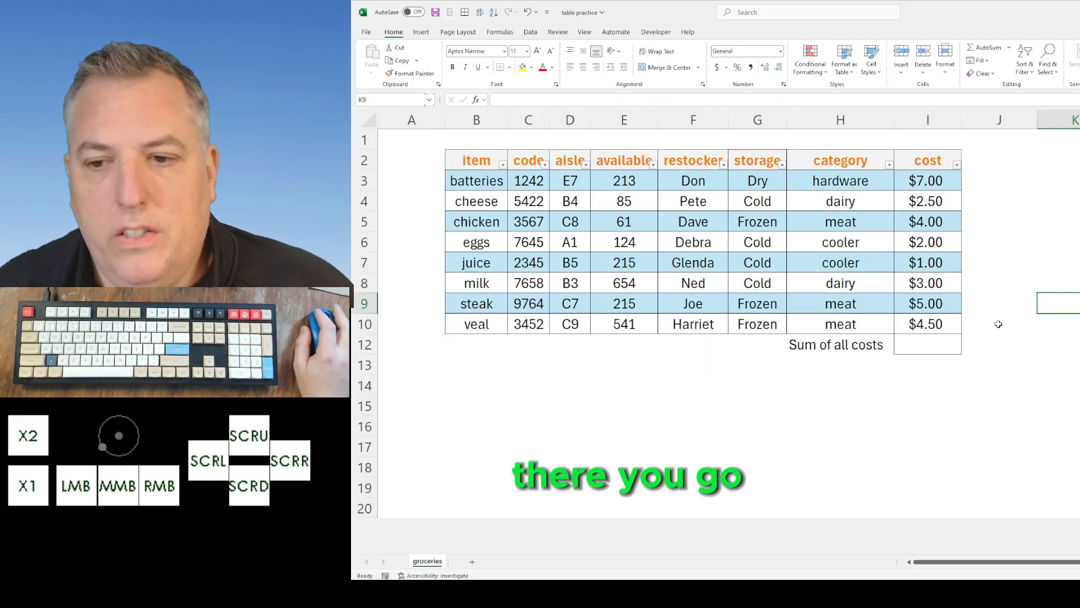
- Label cell H13 "Amount available" and put a border around the cell beside it
left_click_drag(624, 181, 625, 327)
left_click(828, 360)
type("Amoun")
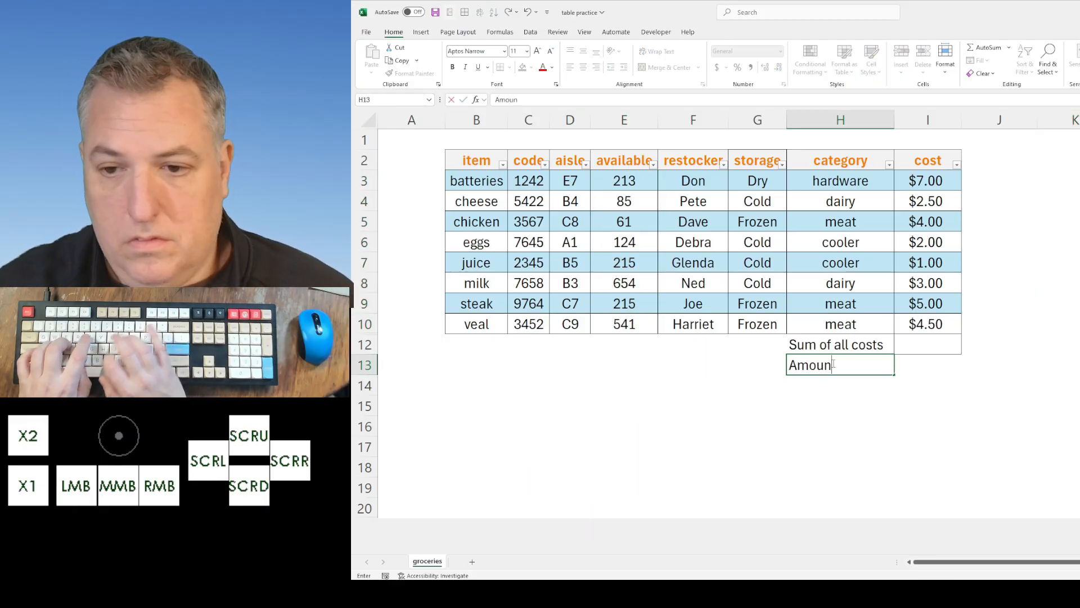
type("t available")
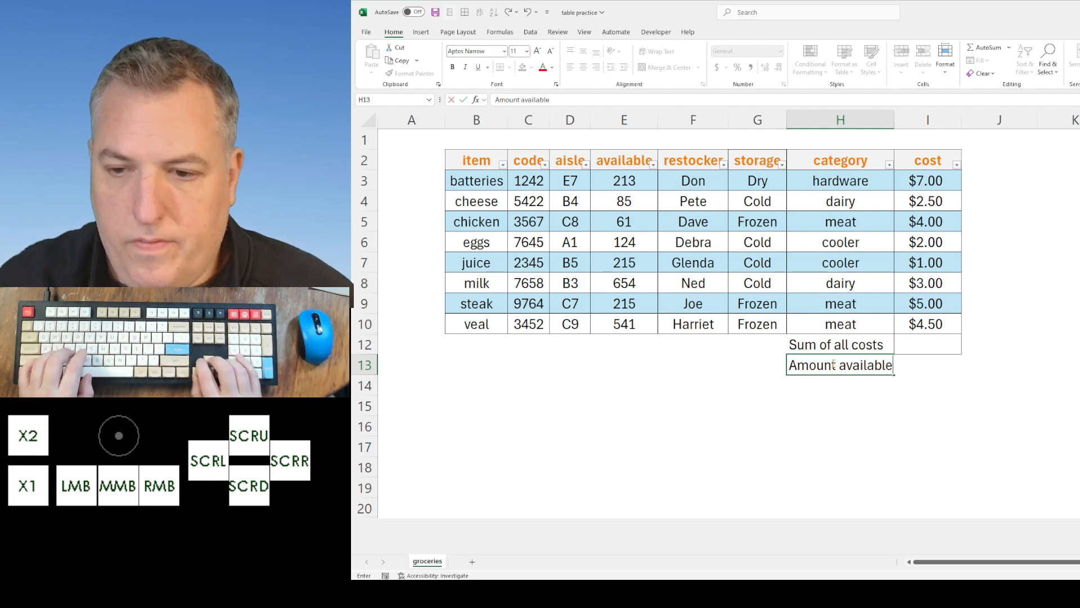
key("Tab")
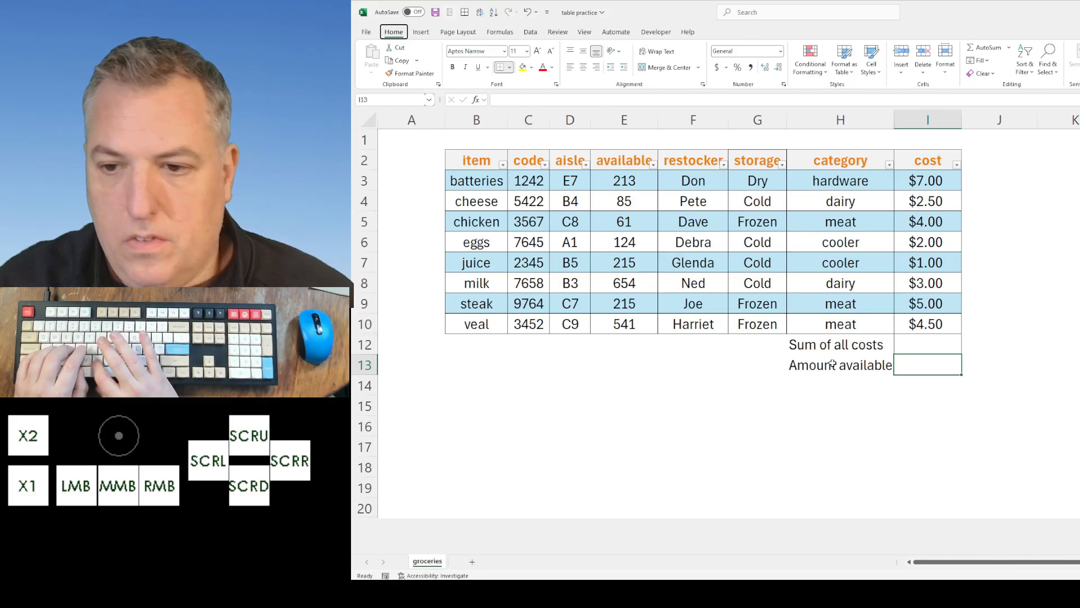
- Total the cost column in I12 with the structured formula =SUM(grocery_table[cost])
key("Up")
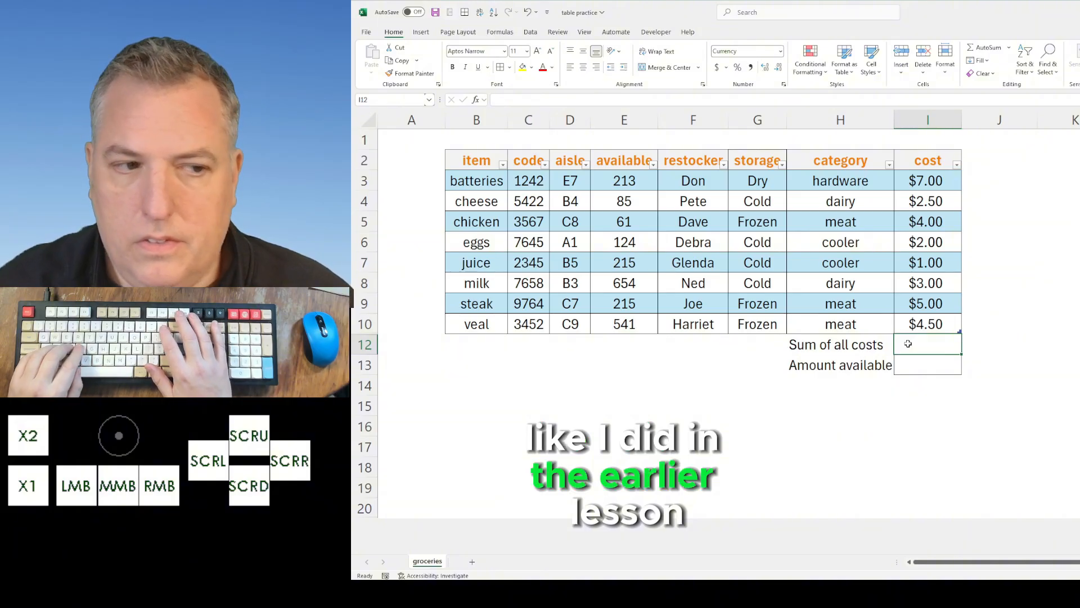
type("=sum")
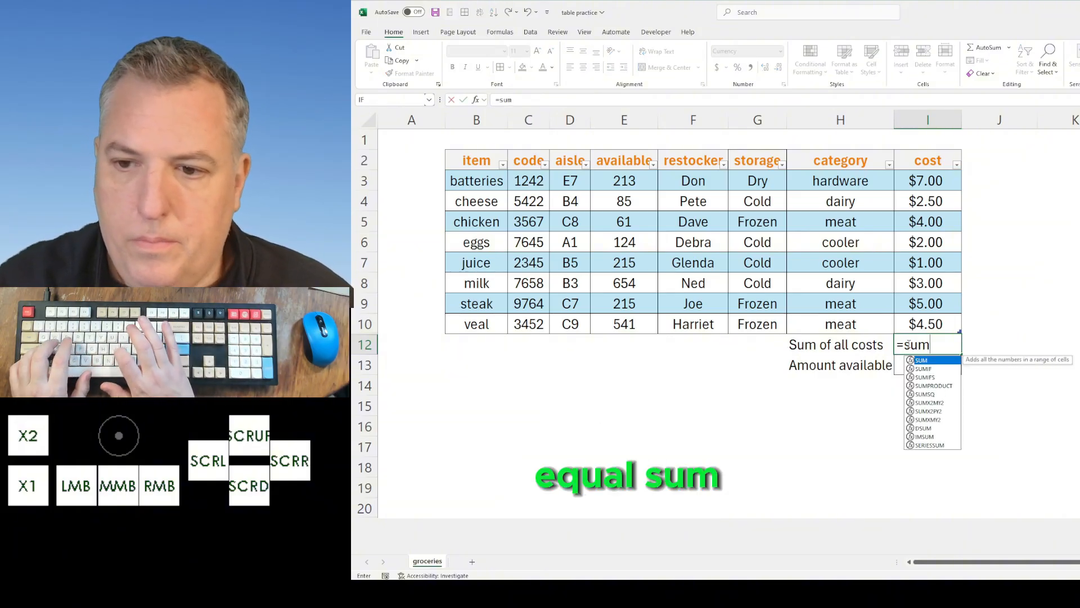
type("(")
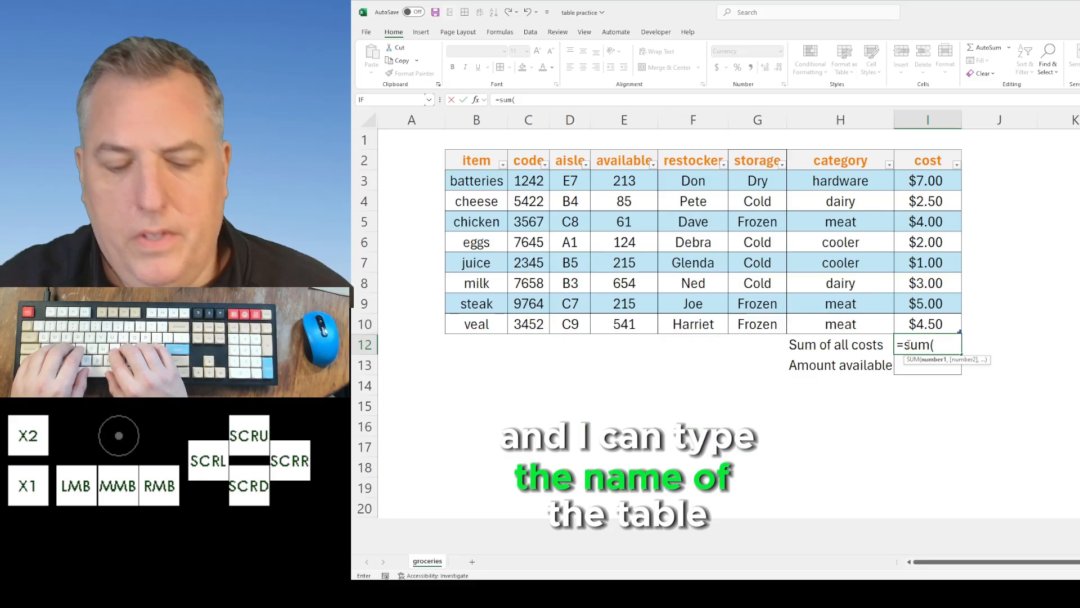
type("gr")
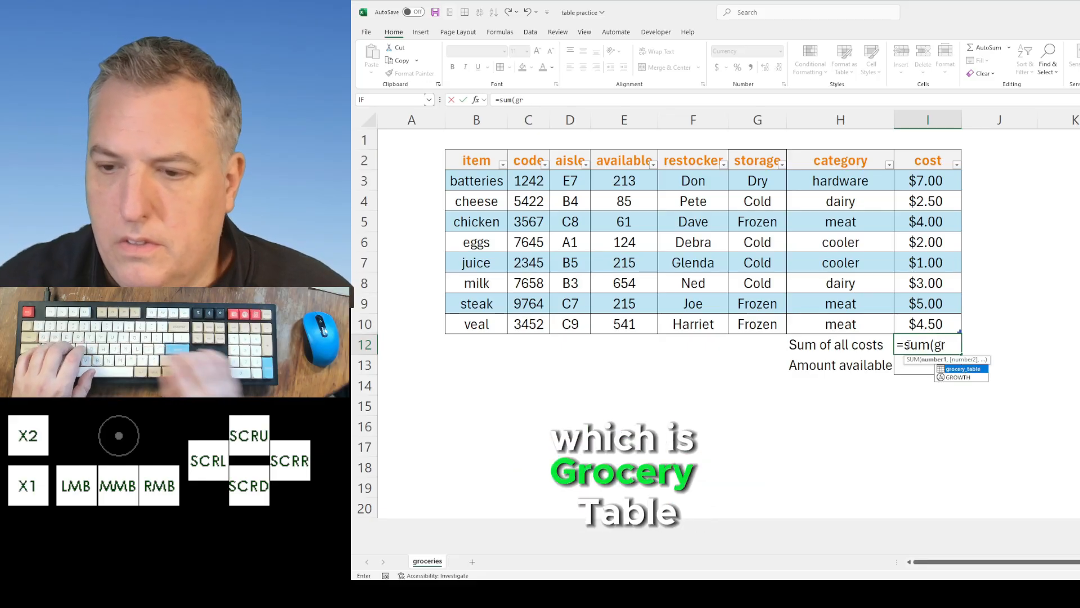
key("Tab")
type("[")
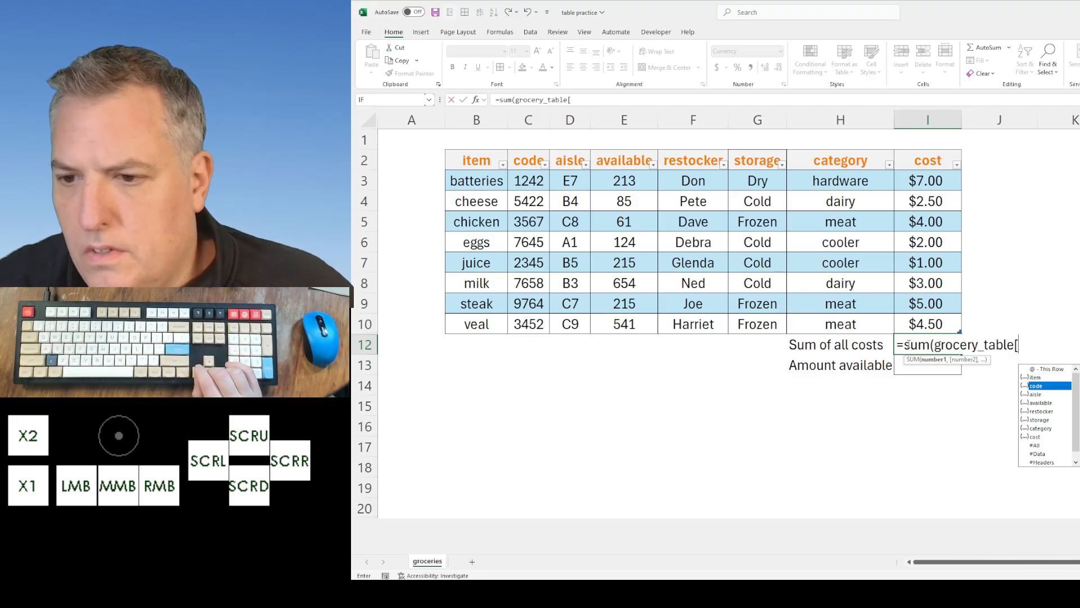
key("Down")
key("Down")
key("Down")
key("Down")
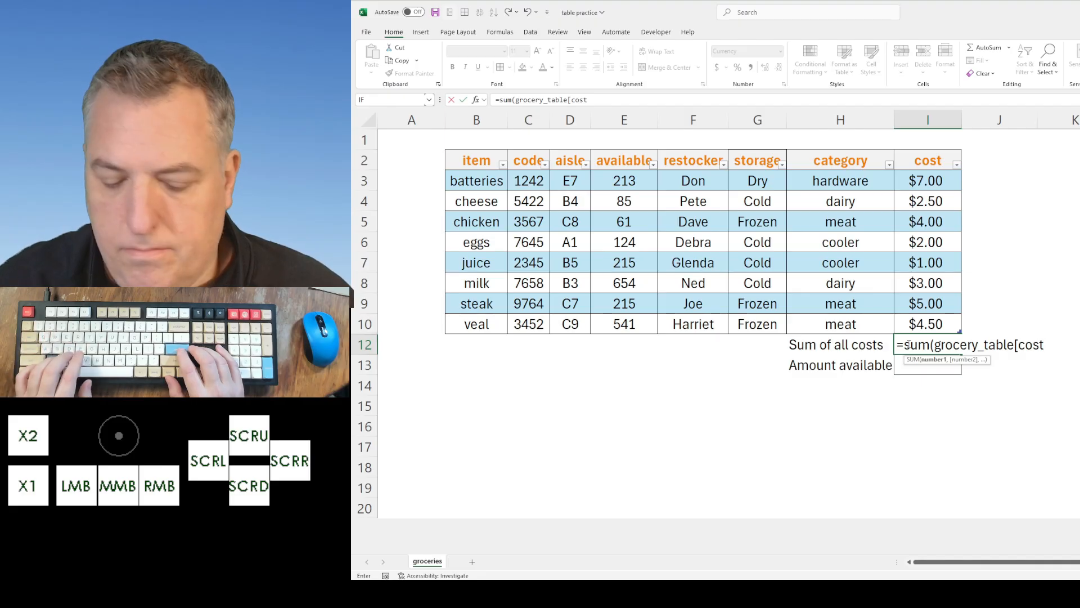
type("])")
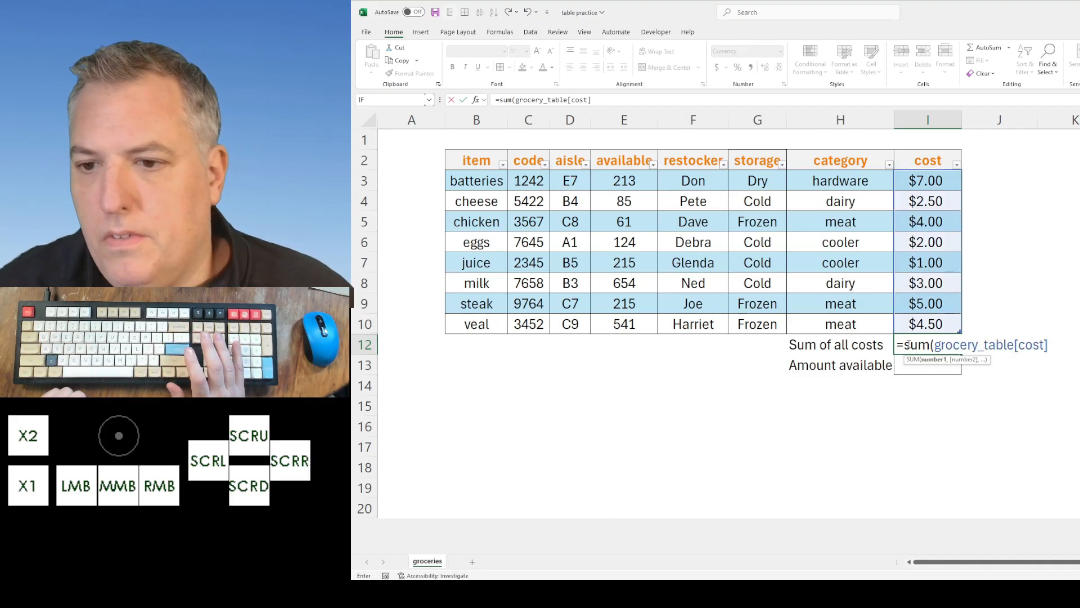
key("Return")
left_click(908, 343)
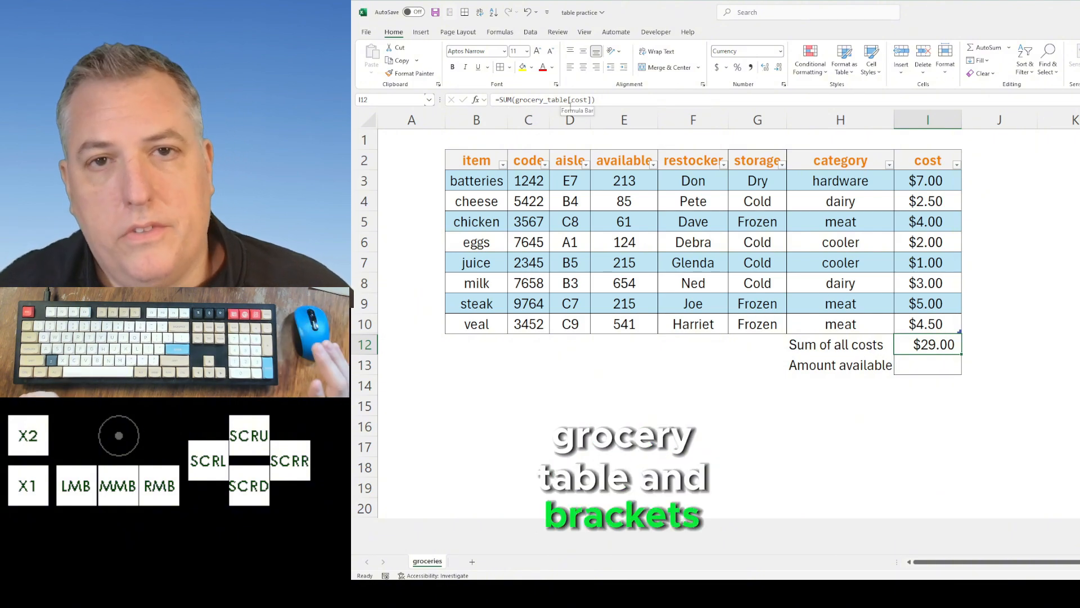
- Total the available column in I13 with the structured formula =SUM(grocery_table[available])
key("Down")
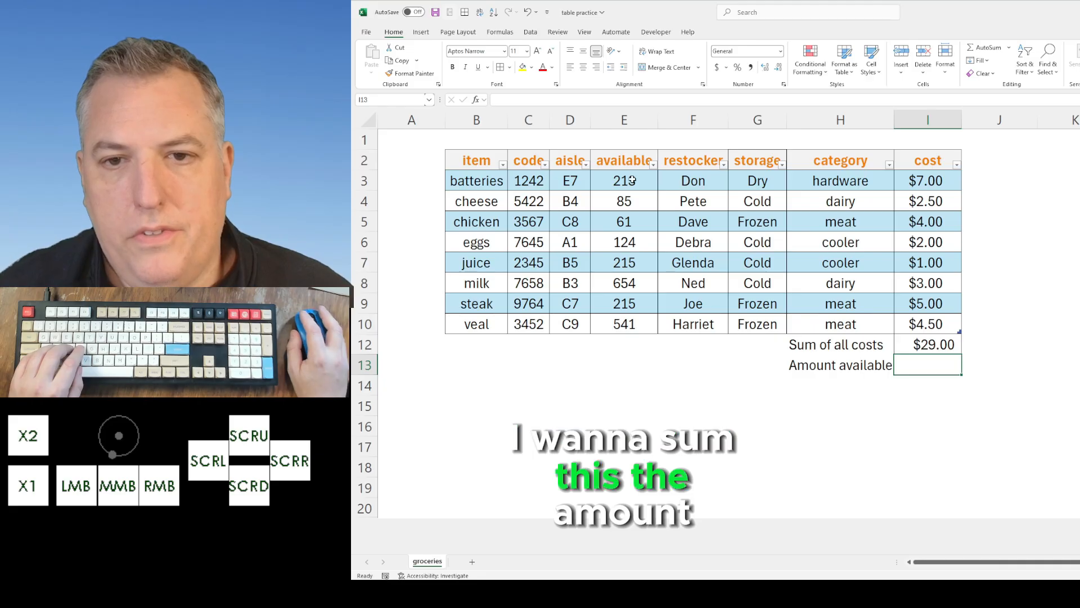
left_click_drag(624, 174, 623, 321)
left_click(928, 364)
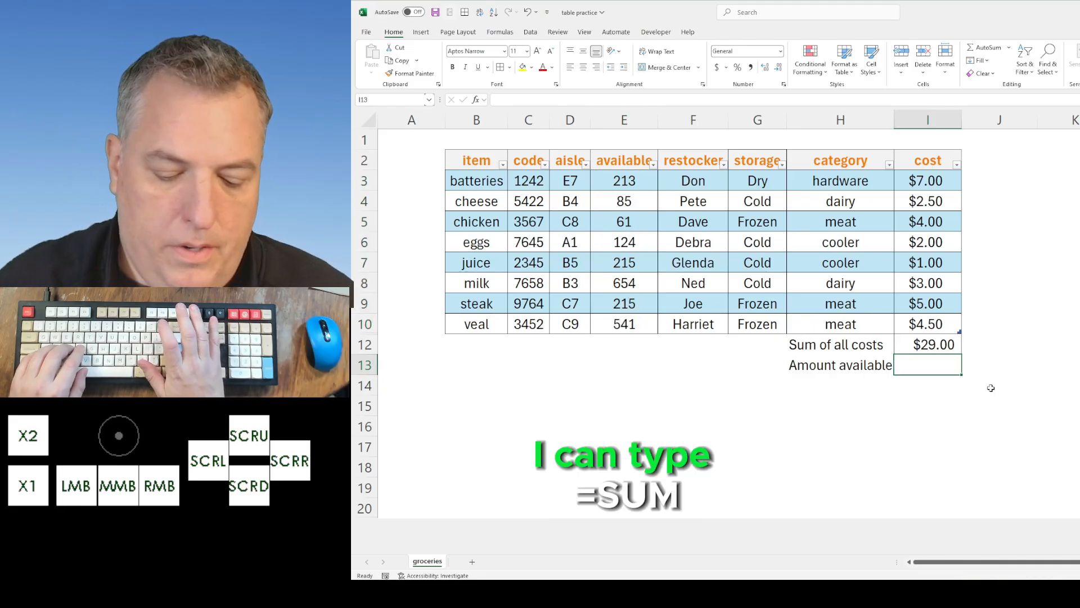
type("=sum(")
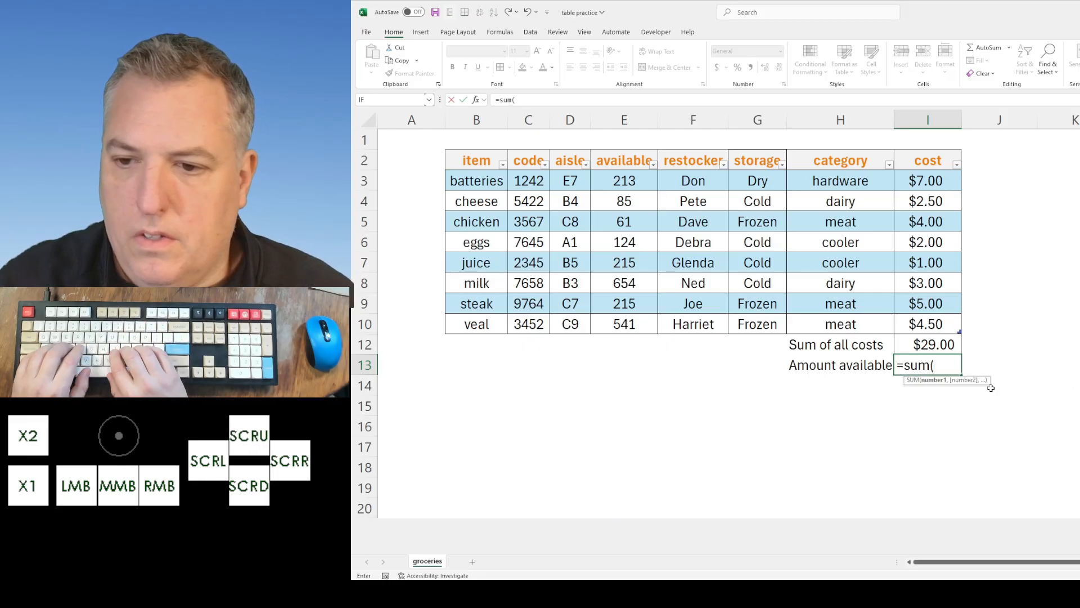
type("gr")
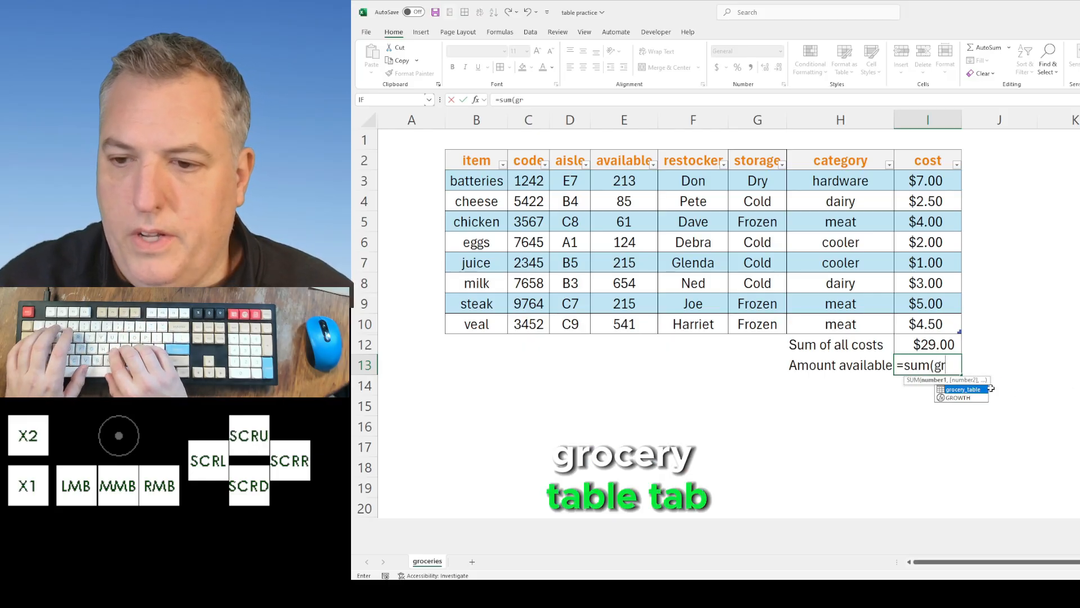
key("Tab")
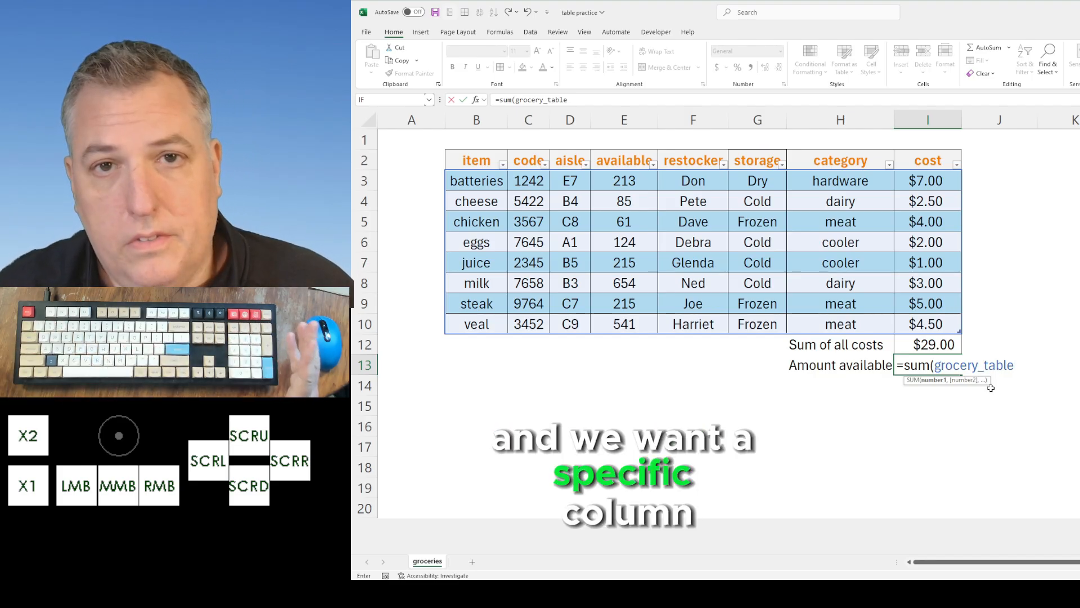
type("[")
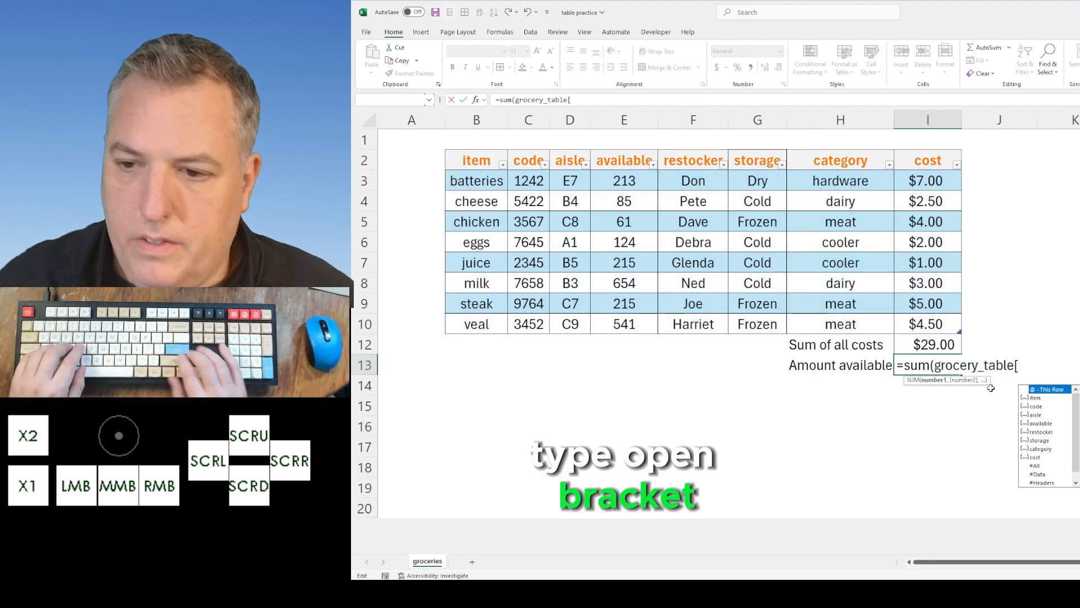
key("Down")
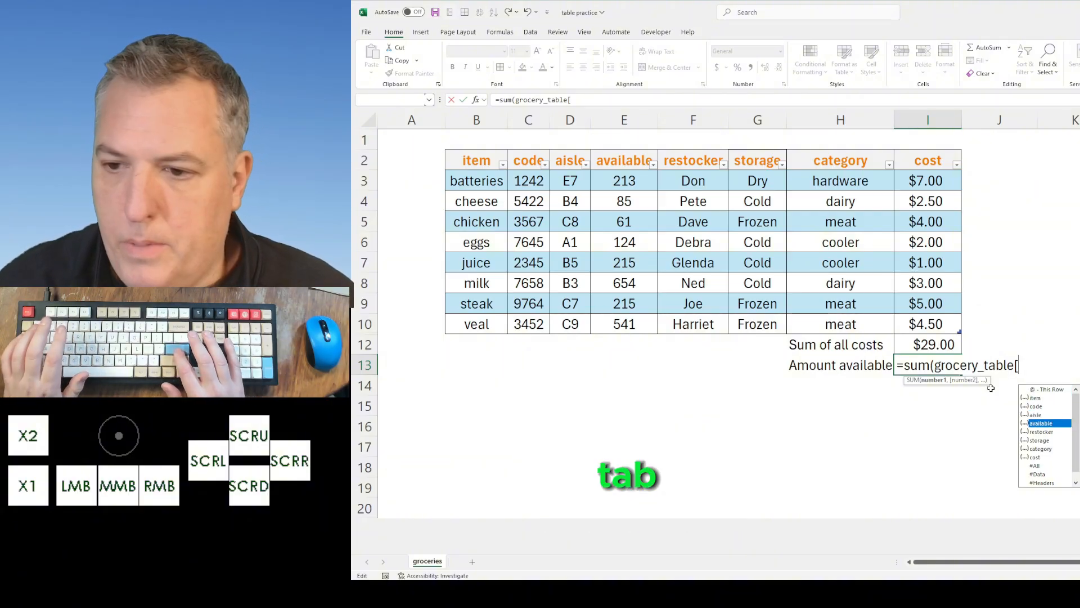
key("Tab")
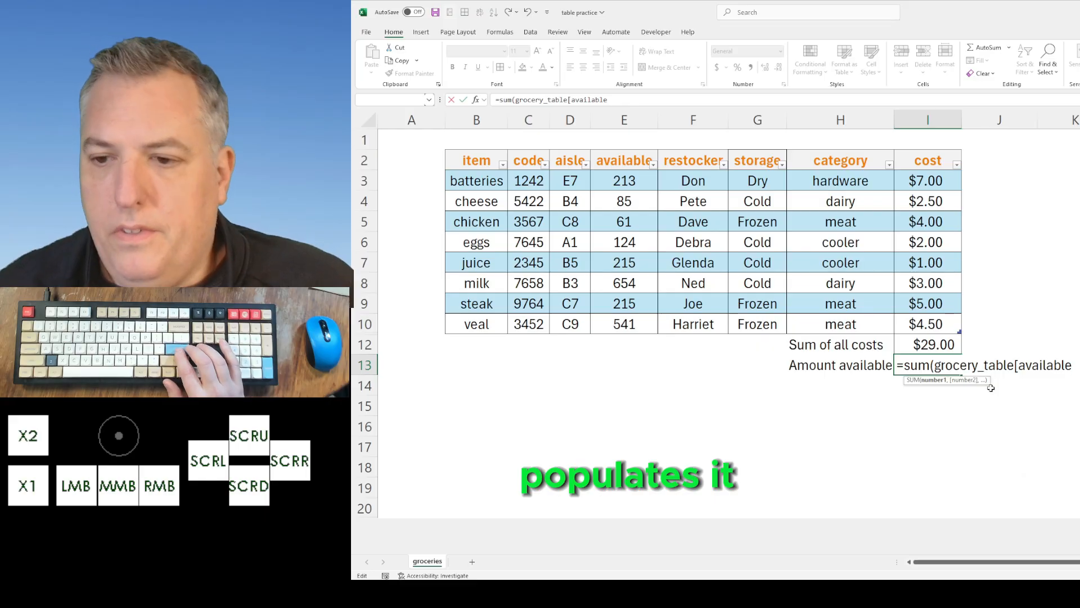
type("]")
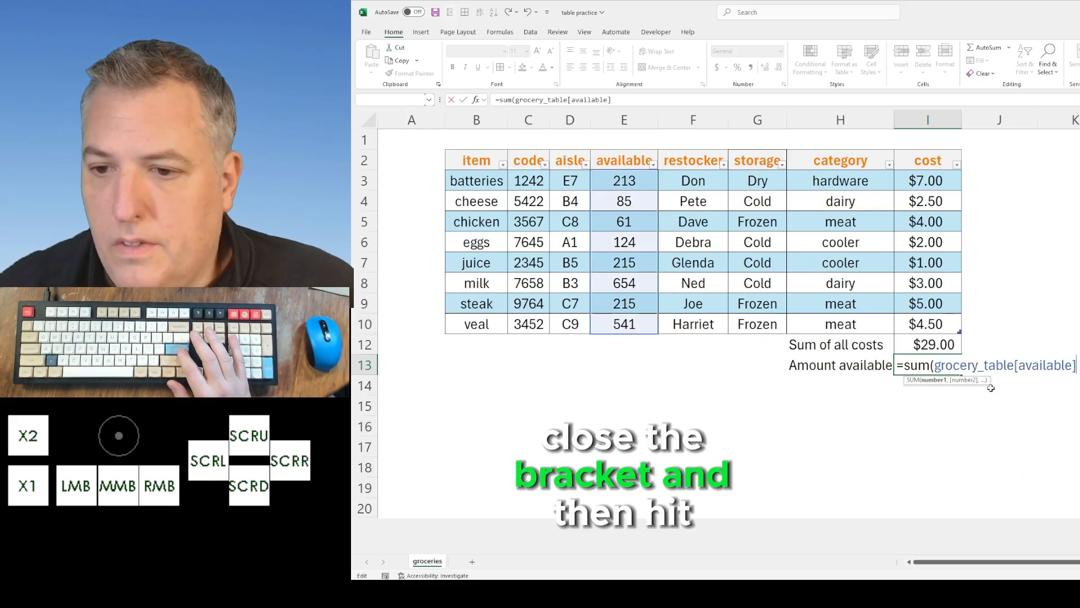
key("Return")
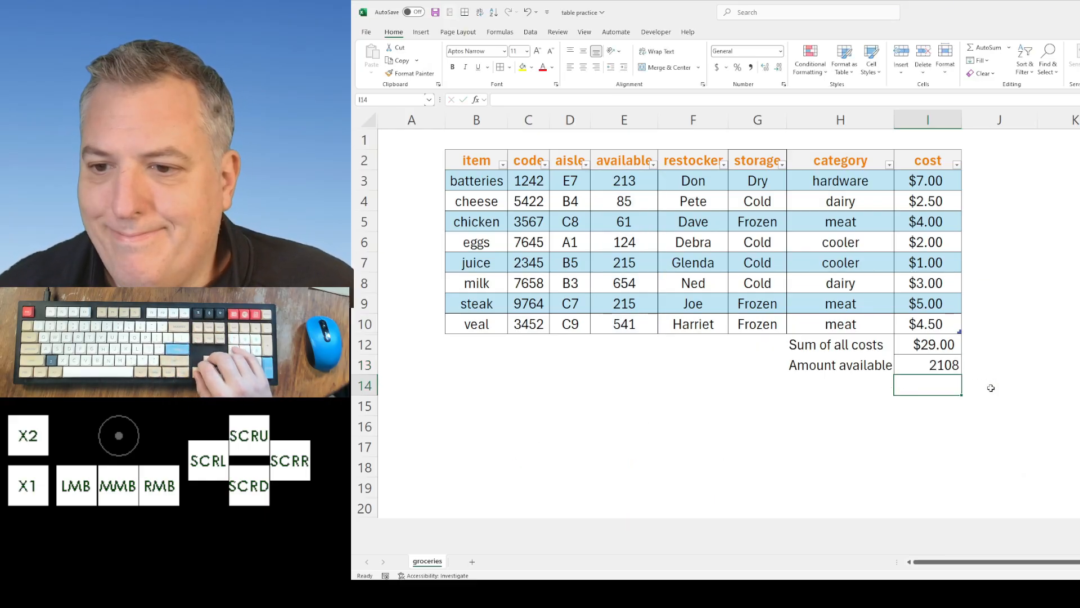
- Select the available values in E3:E10 to examine the cells that the Amount available total covers
key("Left")
key("Left")
key("Left")
key("Left")
key("Left")
key("Up")
key("Up")
key("Up")
key("Right")
key("Right")
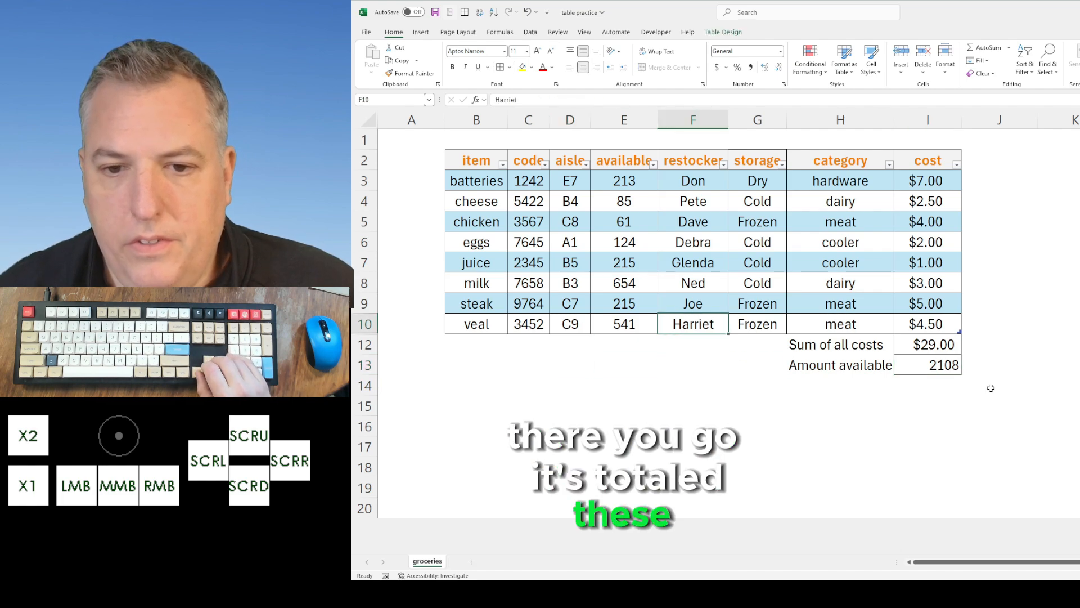
key("Left")
key("shift+Up")
key("shift+Up")
key("shift+Up")
key("shift+Up")
key("shift+Up")
key("shift+Up")
key("shift+Up")
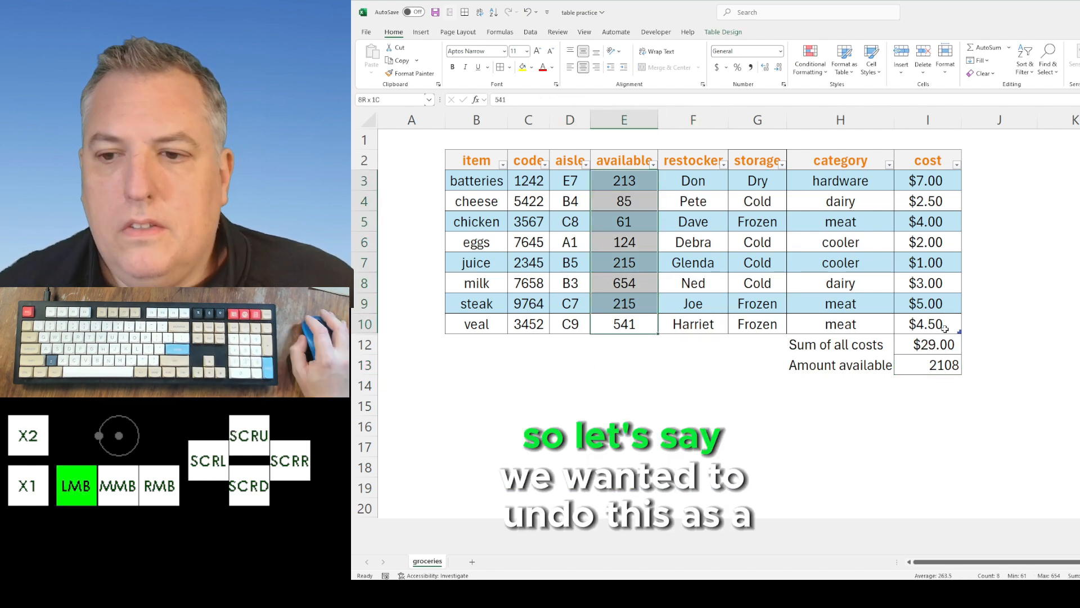
- Convert the whole grocery table in B2:I10 back to a normal range
left_click(945, 329)
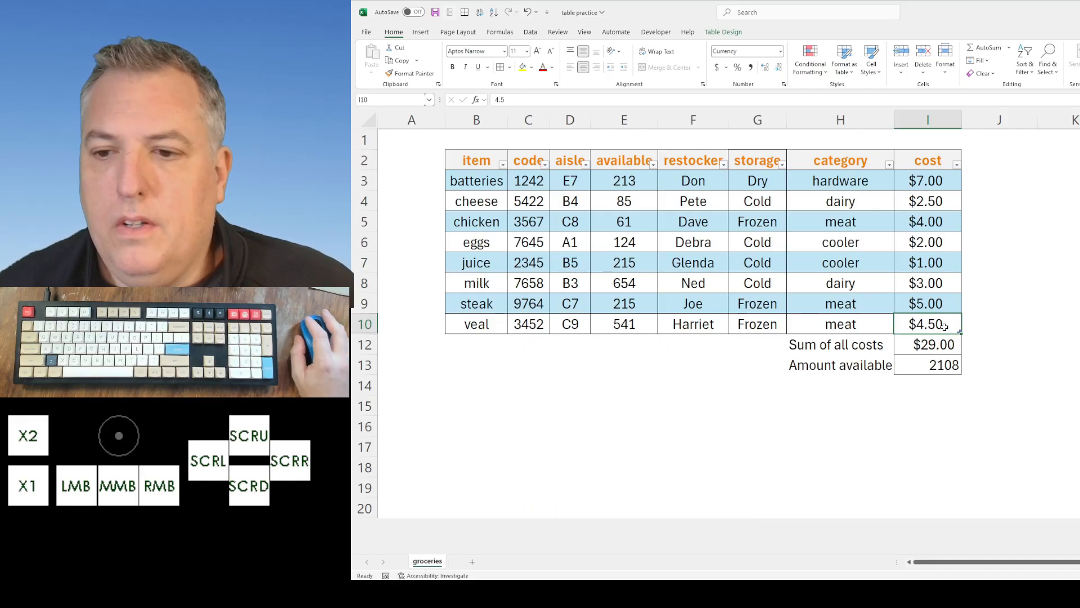
left_click_drag(946, 326, 494, 168)
right_click(747, 197)
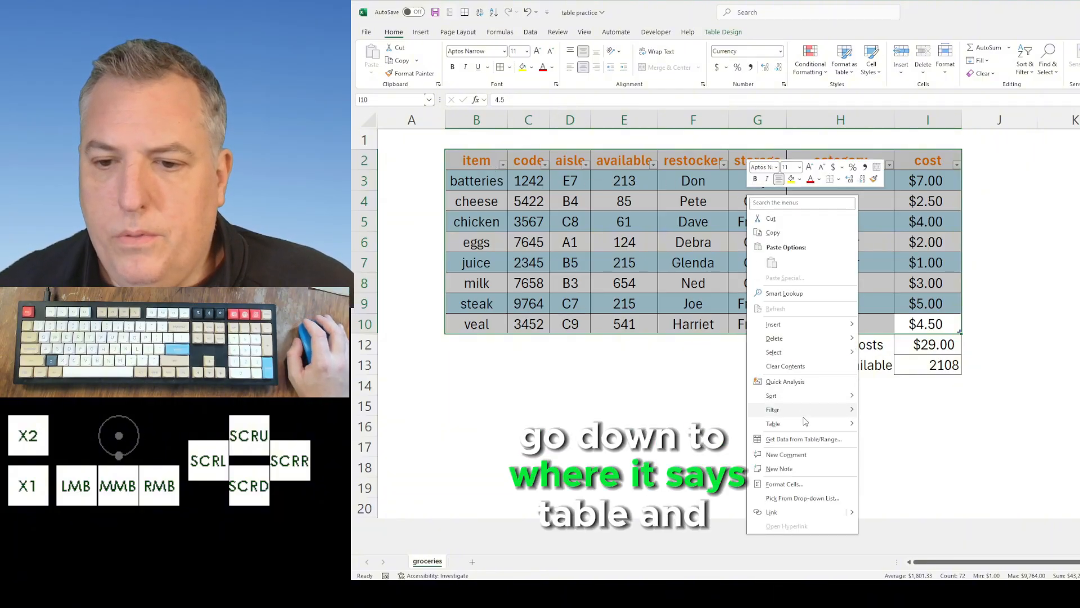
mouse_move(806, 426)
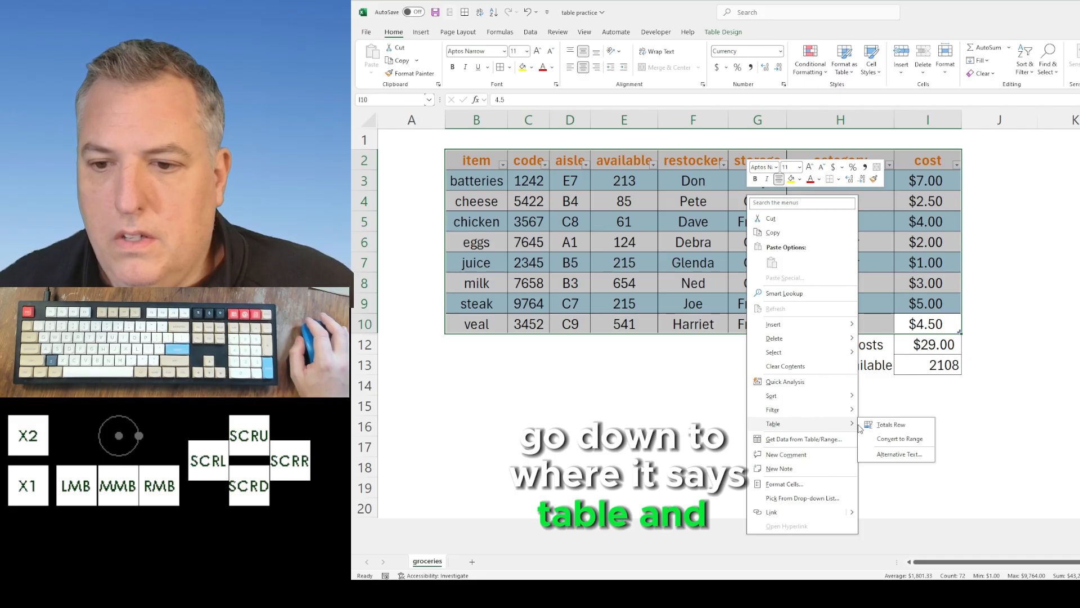
left_click(900, 439)
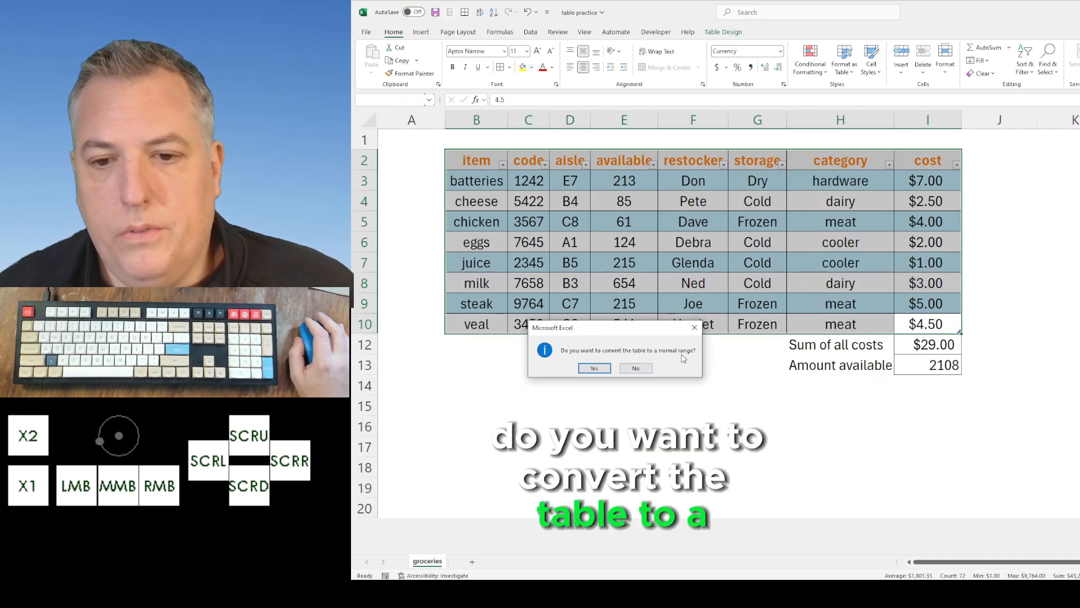
left_click(594, 368)
left_click(1053, 285)
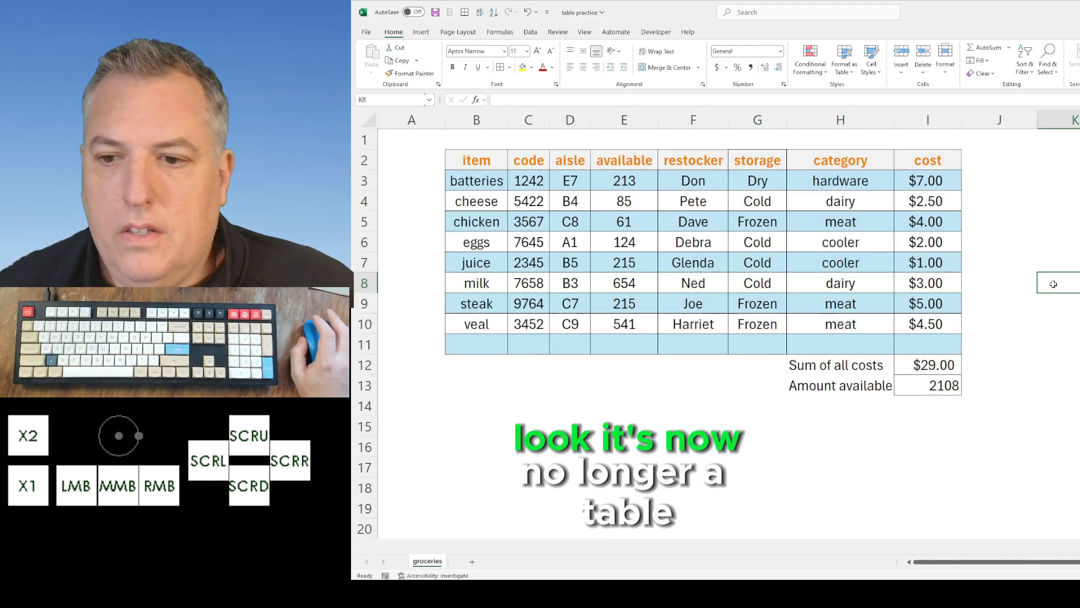
- Check the defined names list for the grocery table's name and examine the cost total's formula in I12
left_click(499, 180)
left_click(426, 104)
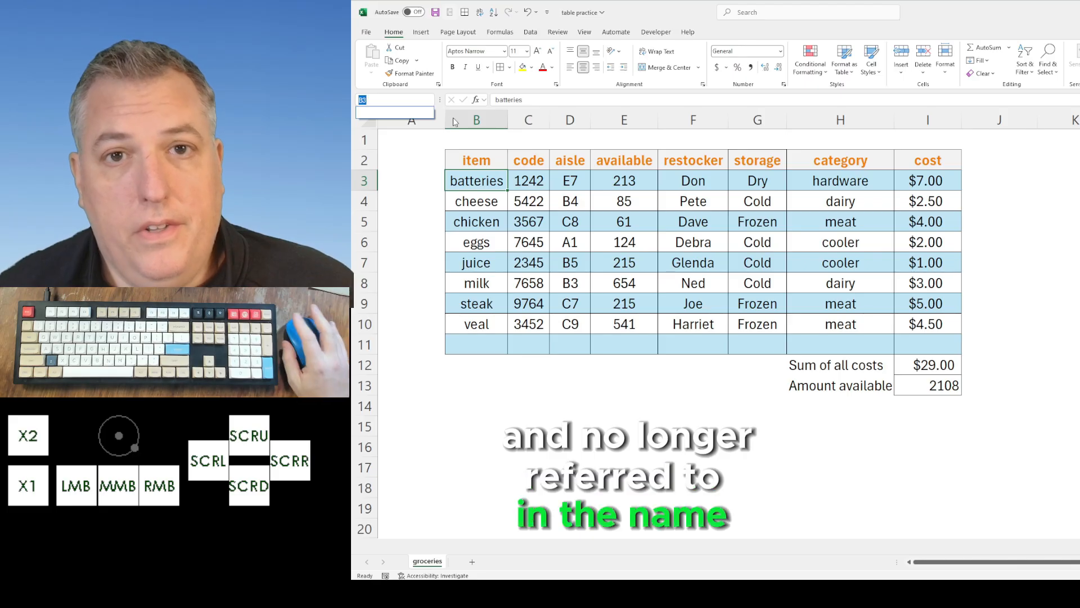
left_click(932, 363)
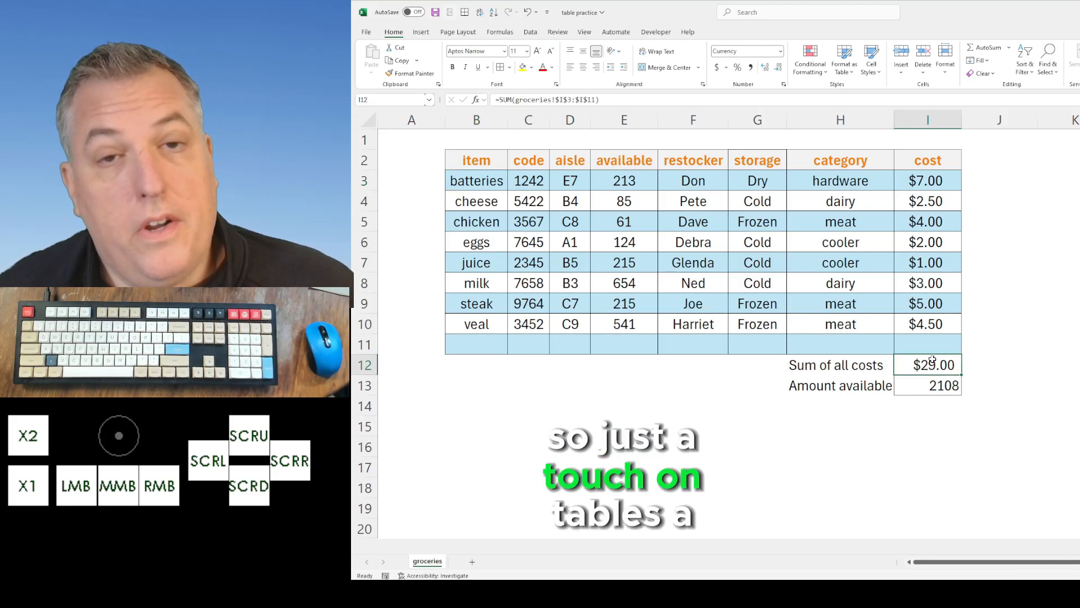